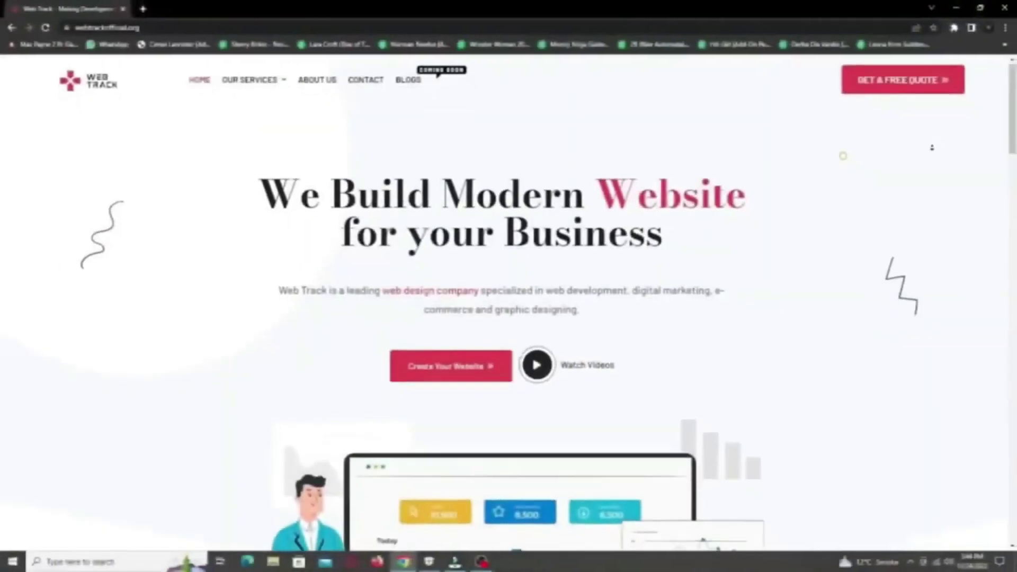
Scroll the Web Track homepage from the hero down to the Let's Design Your New Website section
scroll(933, 155, down, 2)
scroll(933, 156, down, 4)
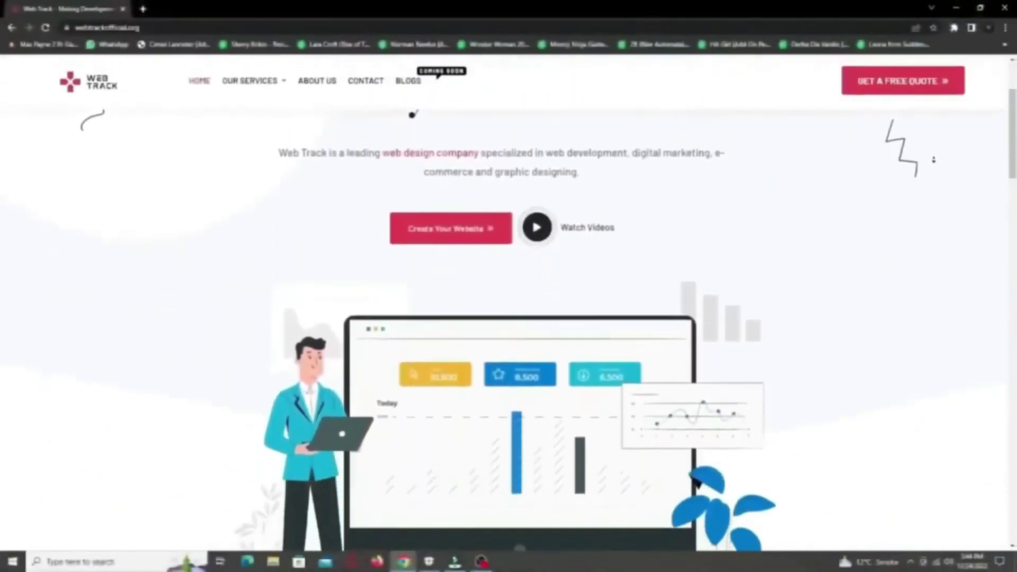
scroll(934, 161, down, 5)
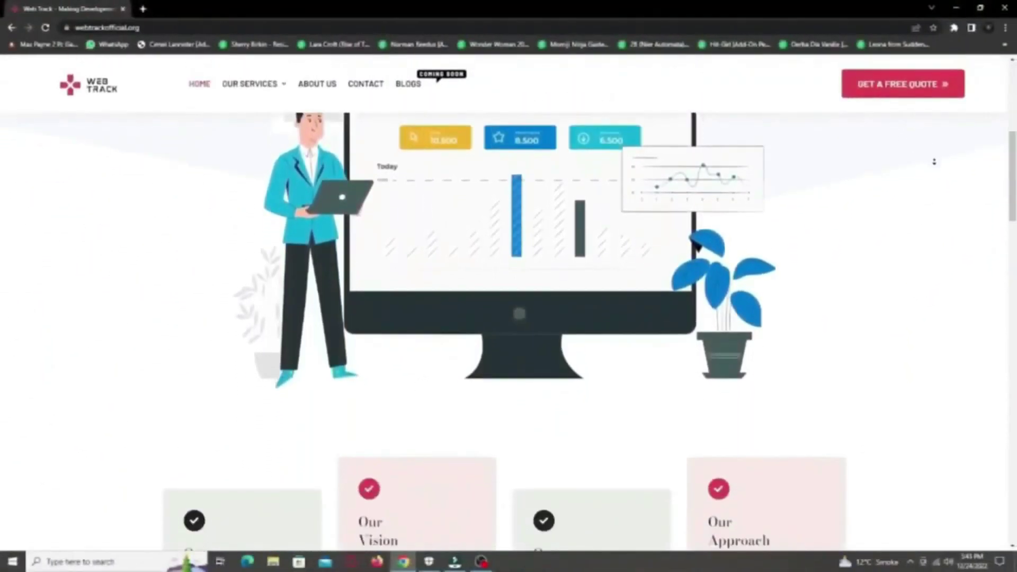
scroll(934, 164, down, 7)
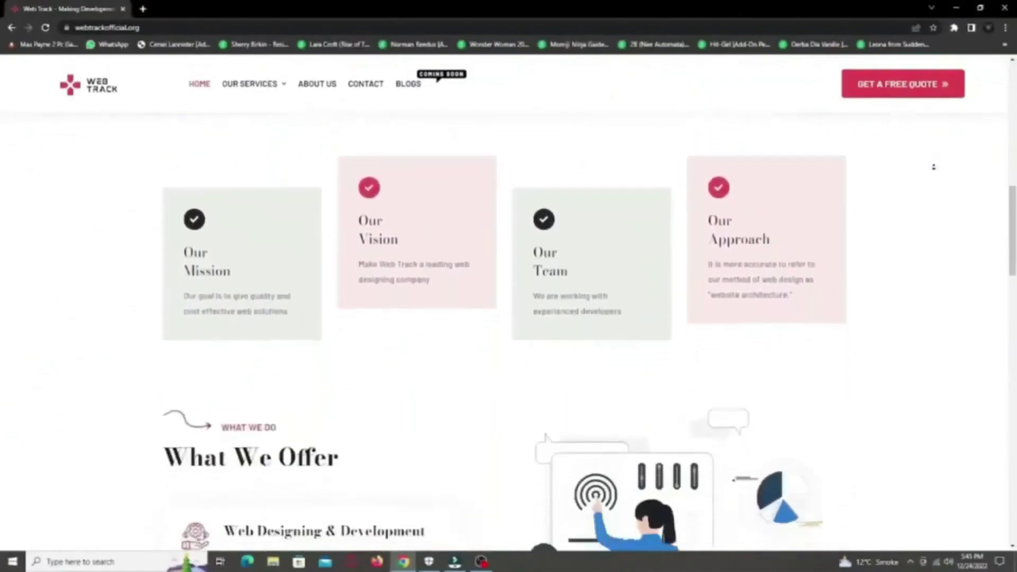
scroll(933, 167, down, 7)
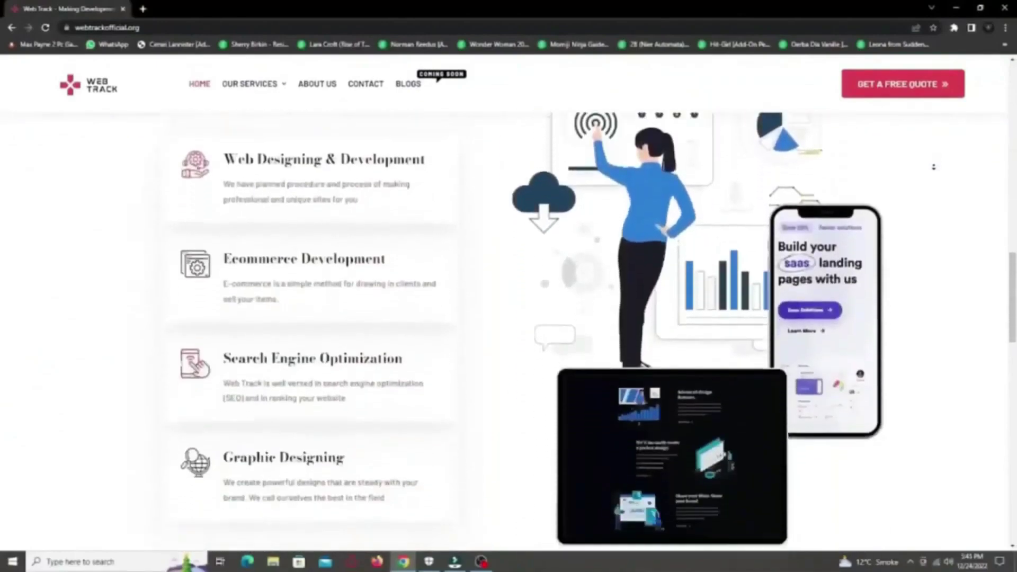
scroll(934, 167, down, 7)
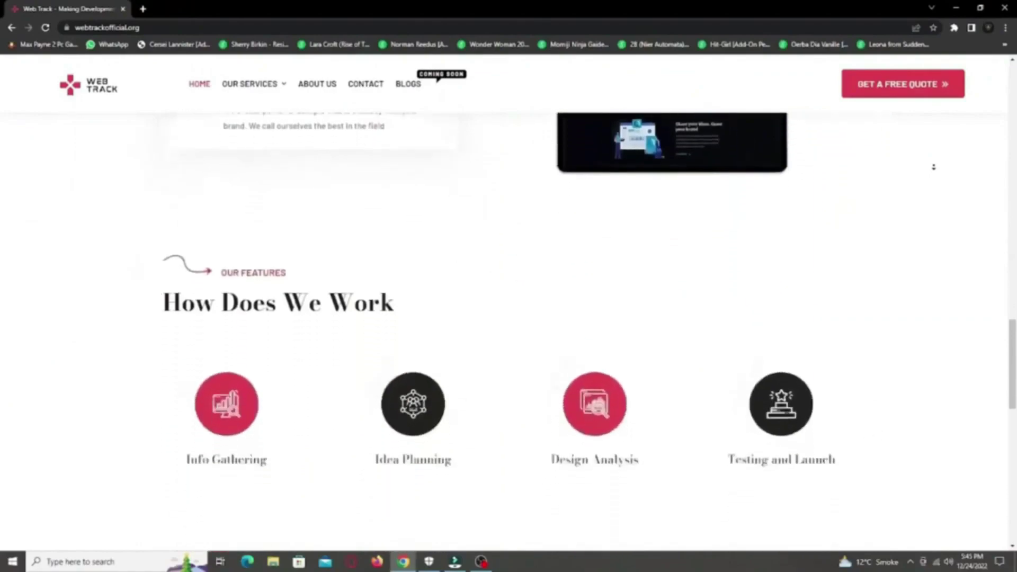
scroll(934, 166, down, 7)
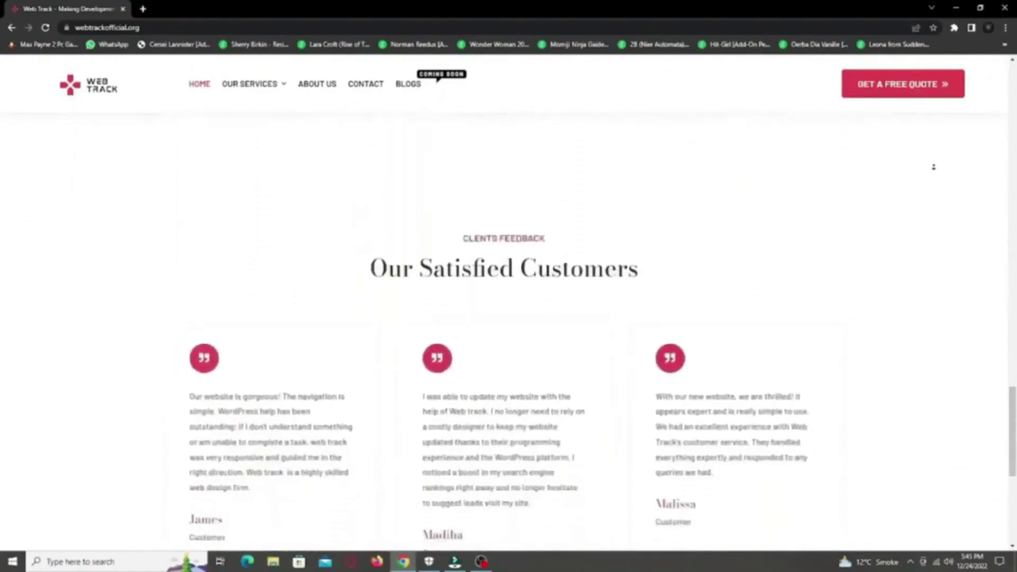
scroll(934, 167, down, 4)
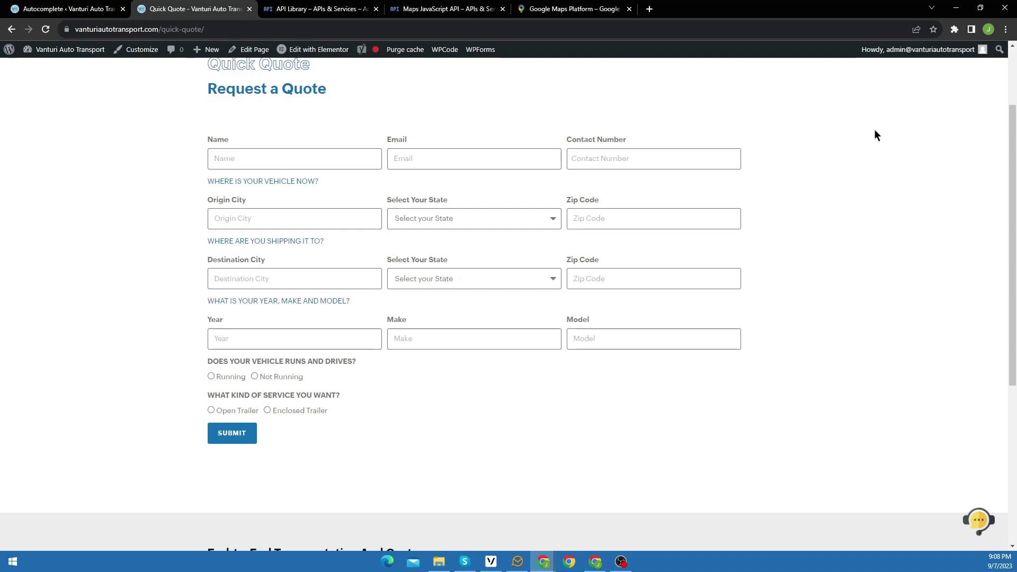
Enter 30022 in the origin Zip Code and choose the Alpharetta, GA 30022, USA suggestion
click(628, 217)
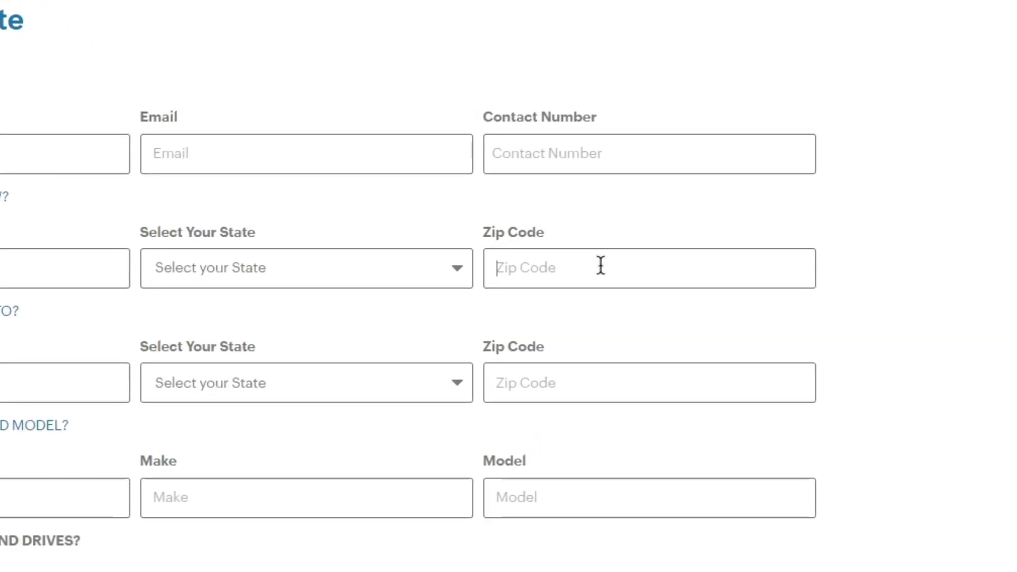
text(30022)
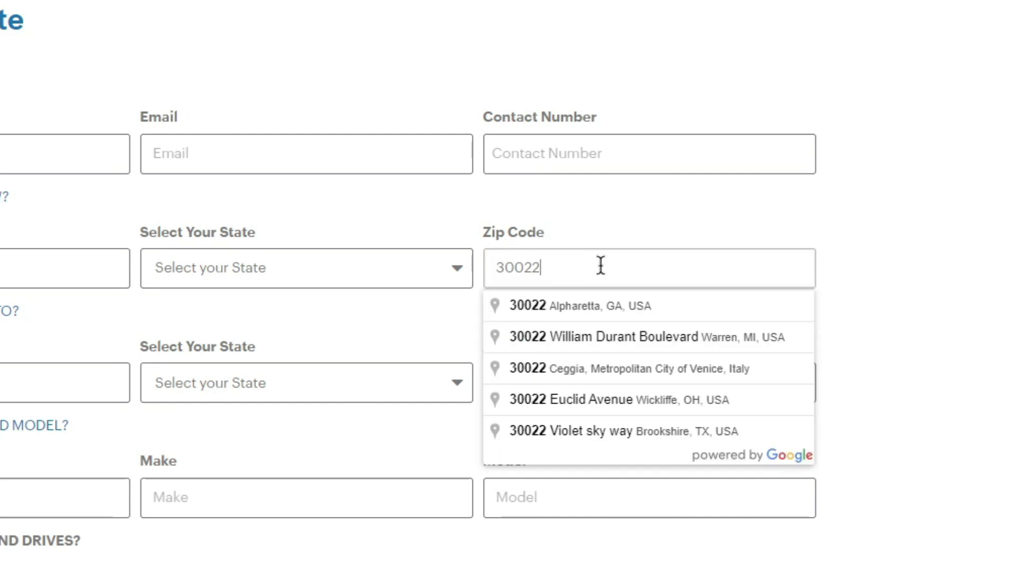
click(605, 306)
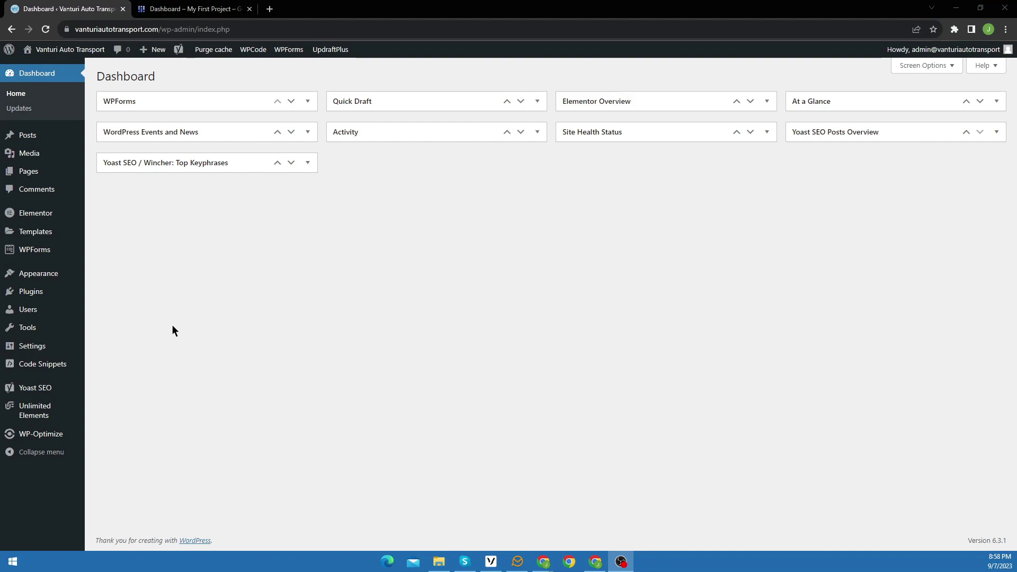
Search for, install and activate the Autocomplete Google Address plugin
mouse_move(63, 295)
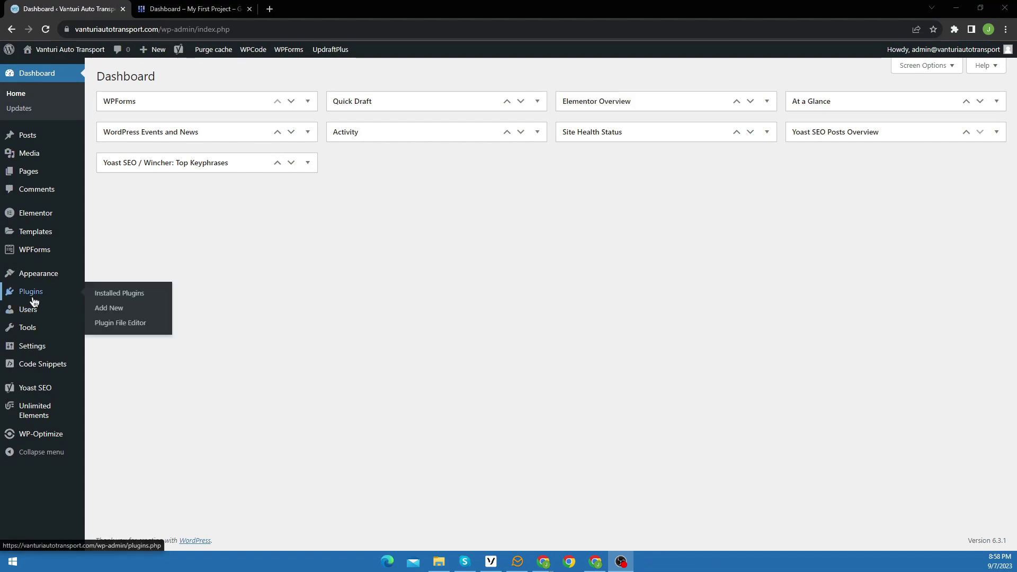
click(110, 310)
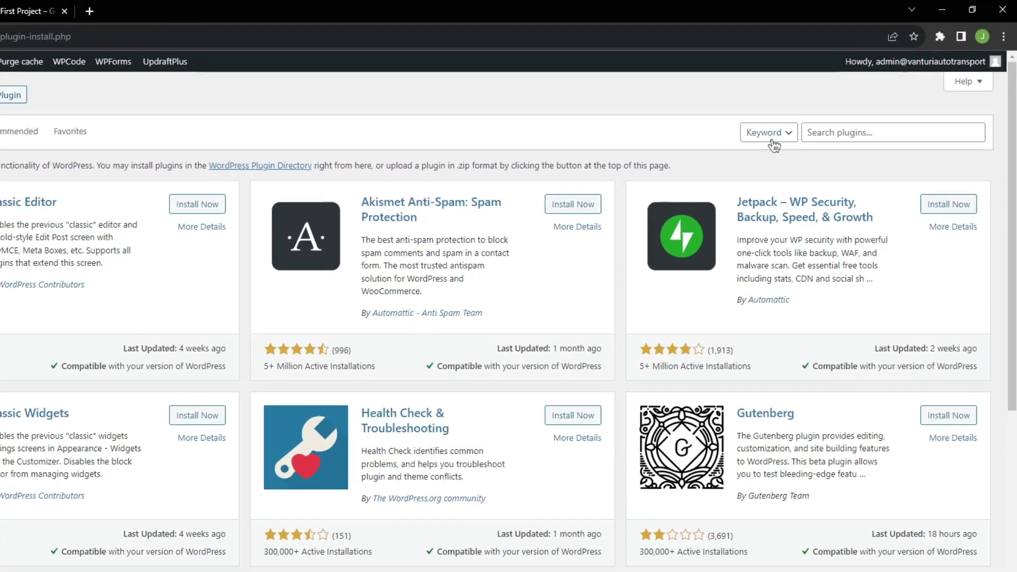
right_click(828, 130)
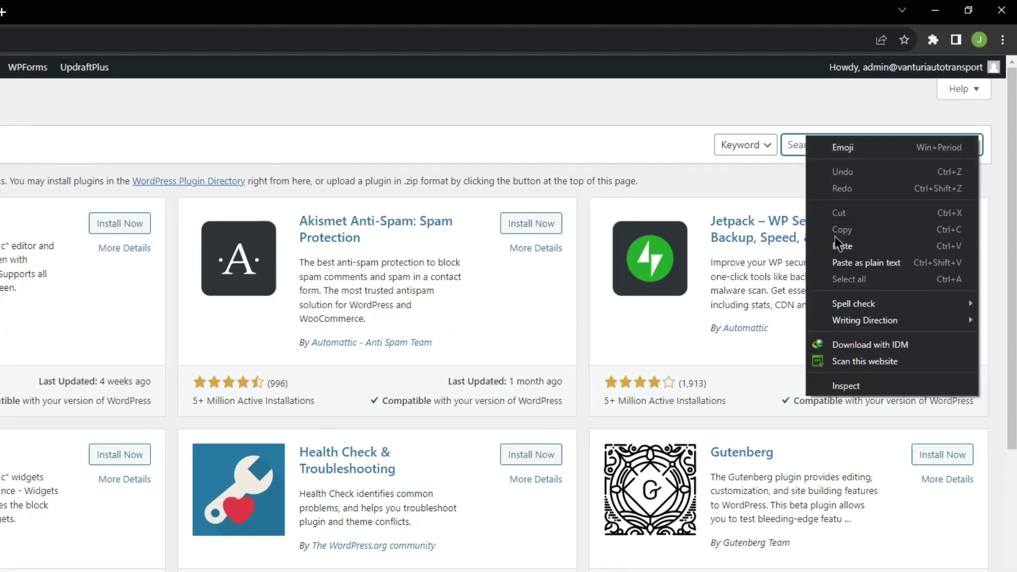
click(841, 246)
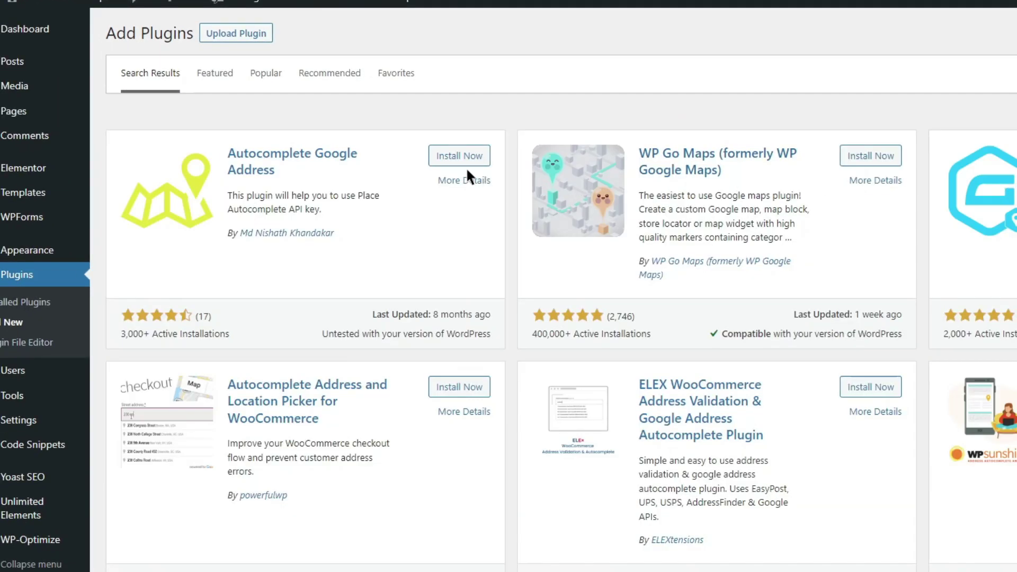
click(469, 164)
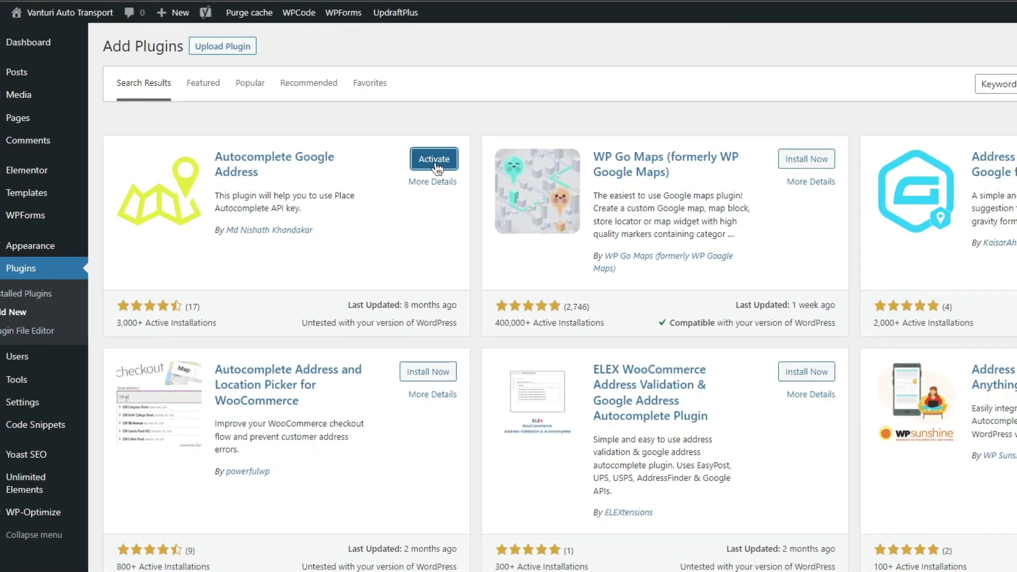
click(466, 157)
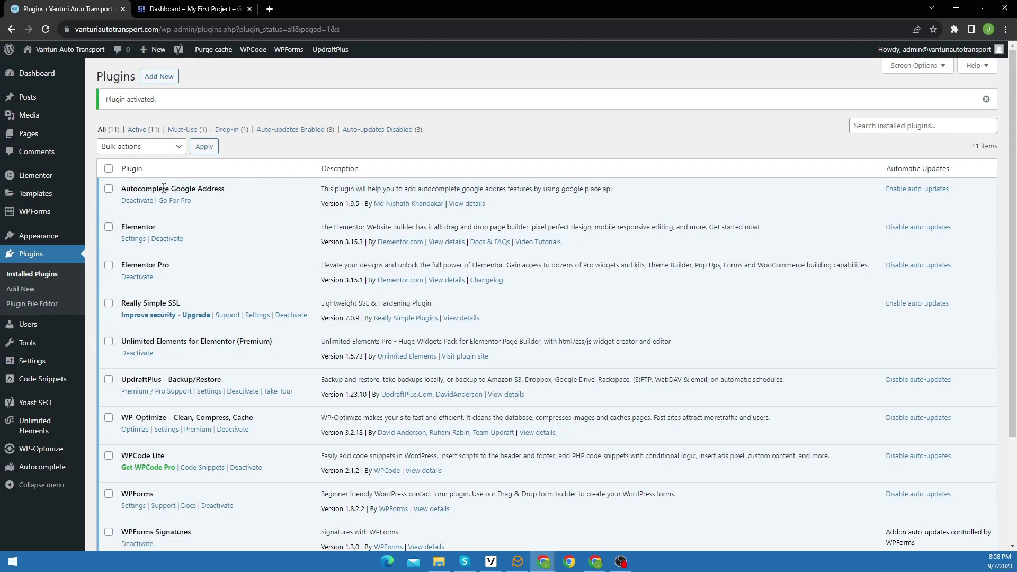
Open the Autocomplete plugin settings showing the Google Place API Key and Form ID fields
drag(163, 188, 209, 189)
click(211, 189)
click(54, 469)
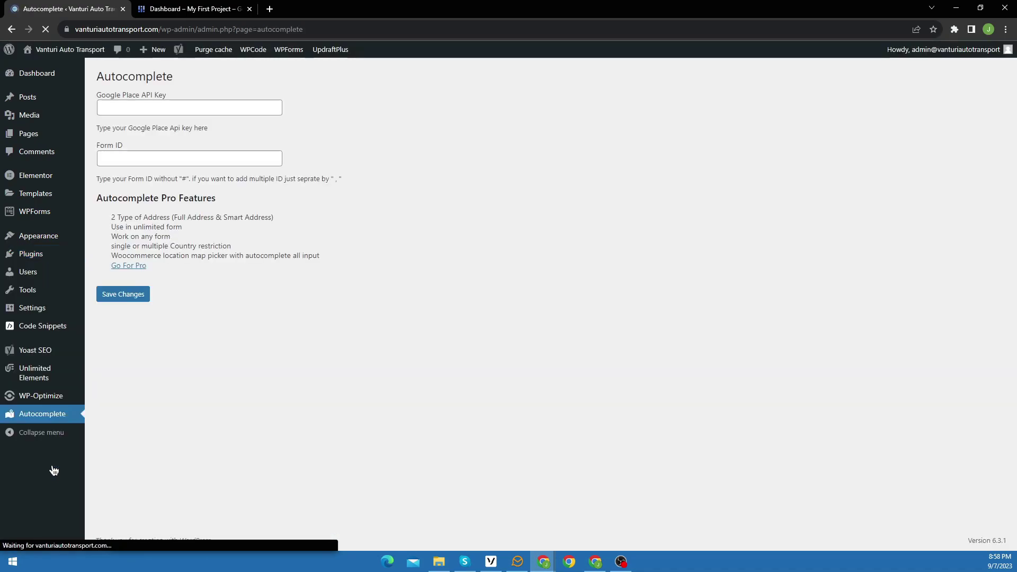
click(140, 107)
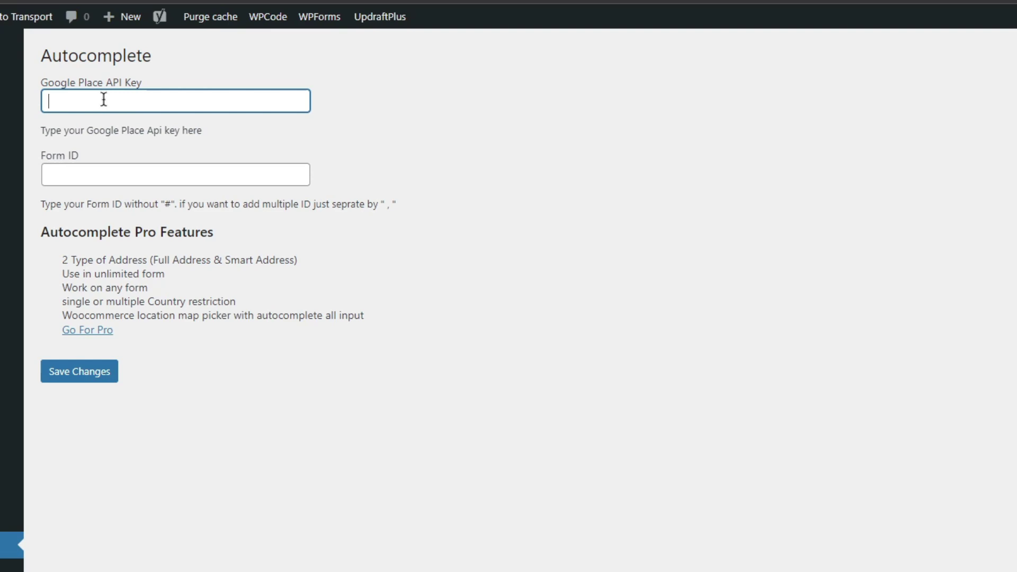
click(88, 169)
click(163, 338)
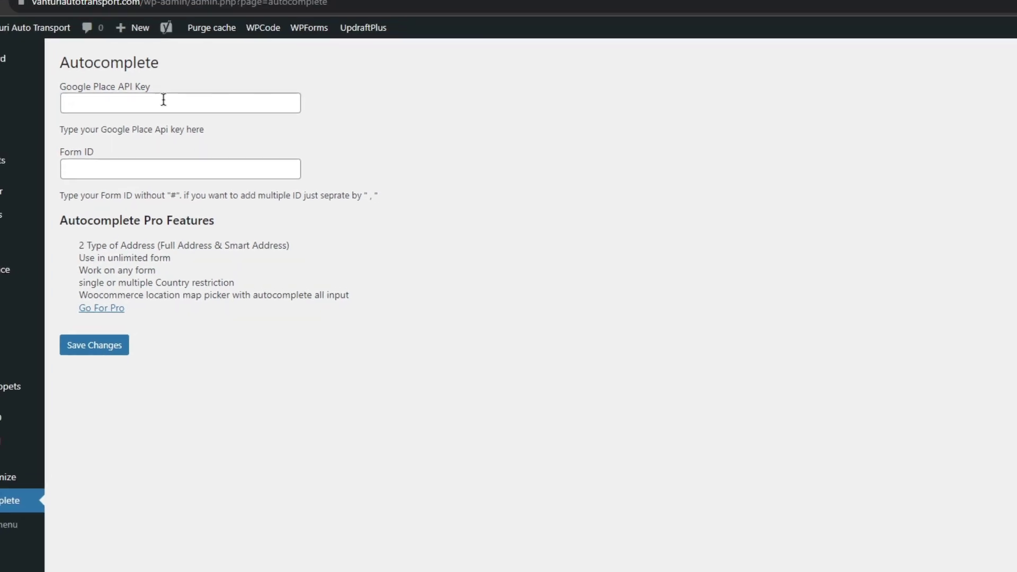
click(174, 9)
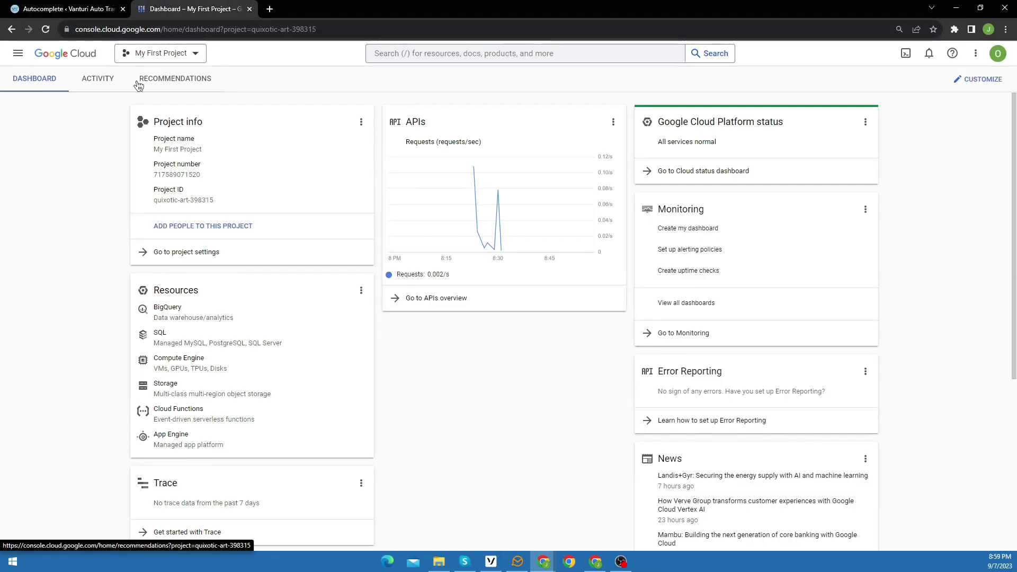
Create a Google Cloud project named 'Address Auto Fill' and select it as the active project
click(144, 59)
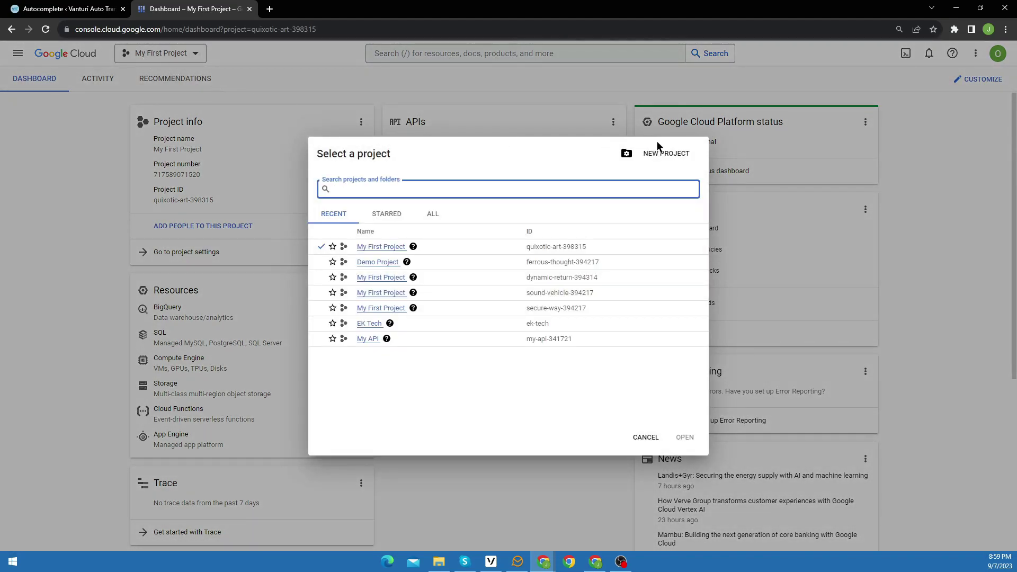
click(670, 155)
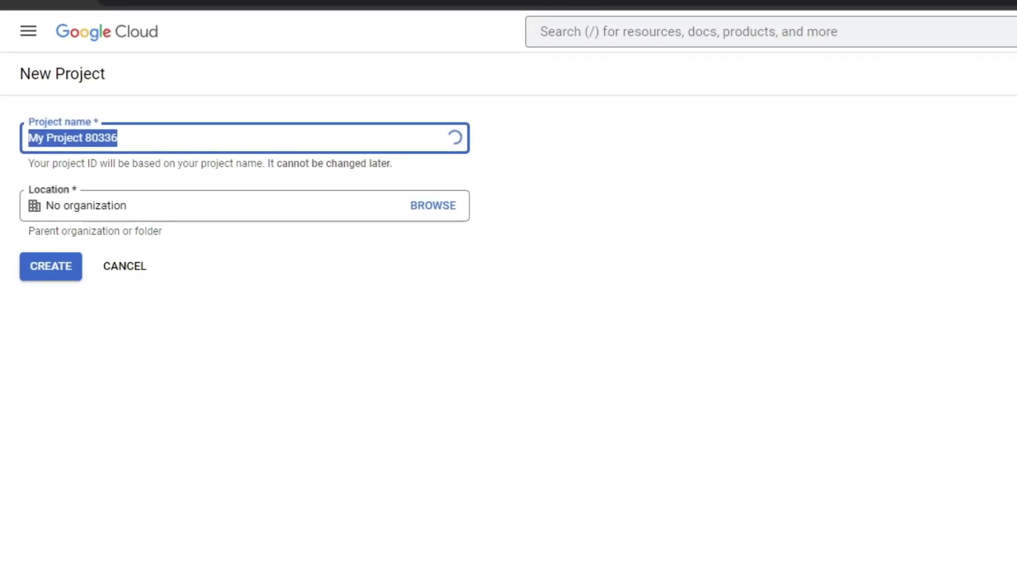
text(Address Auto Fi)
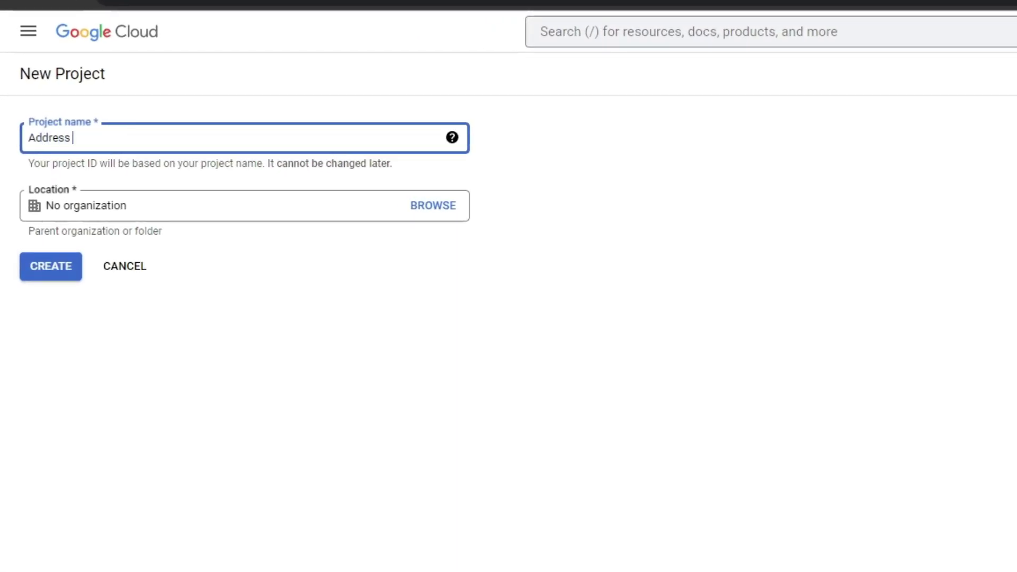
text(ll)
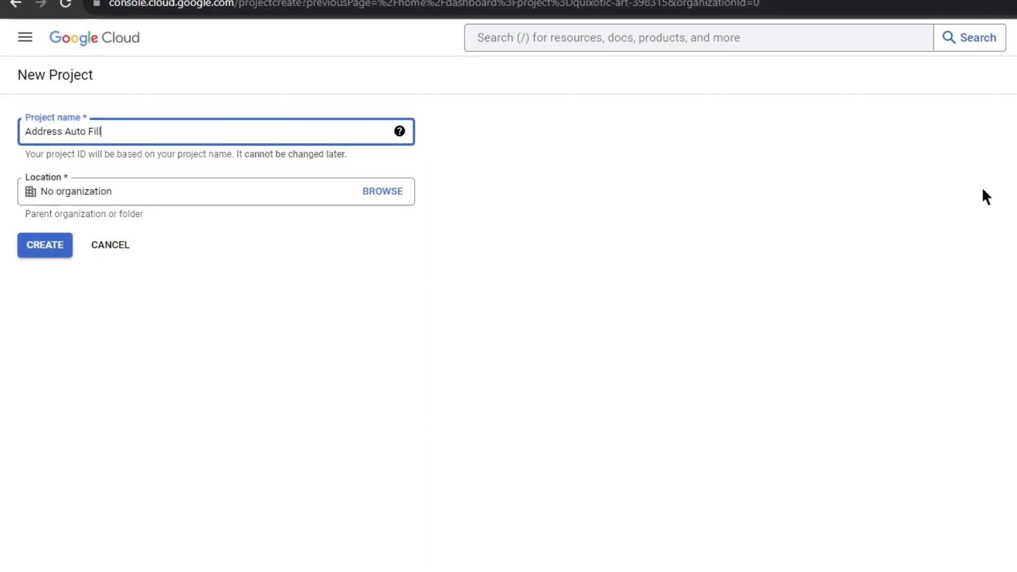
click(51, 265)
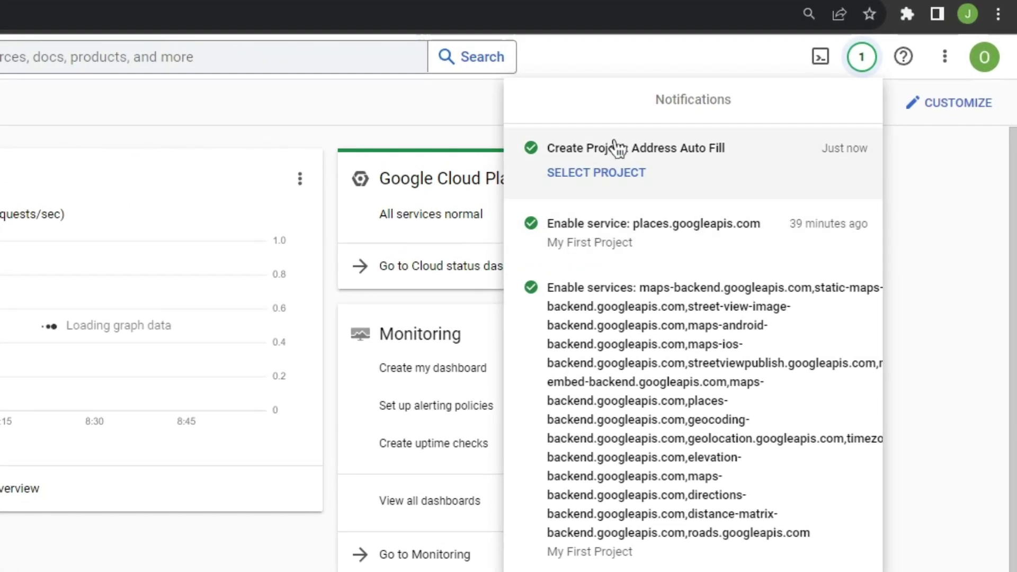
click(606, 189)
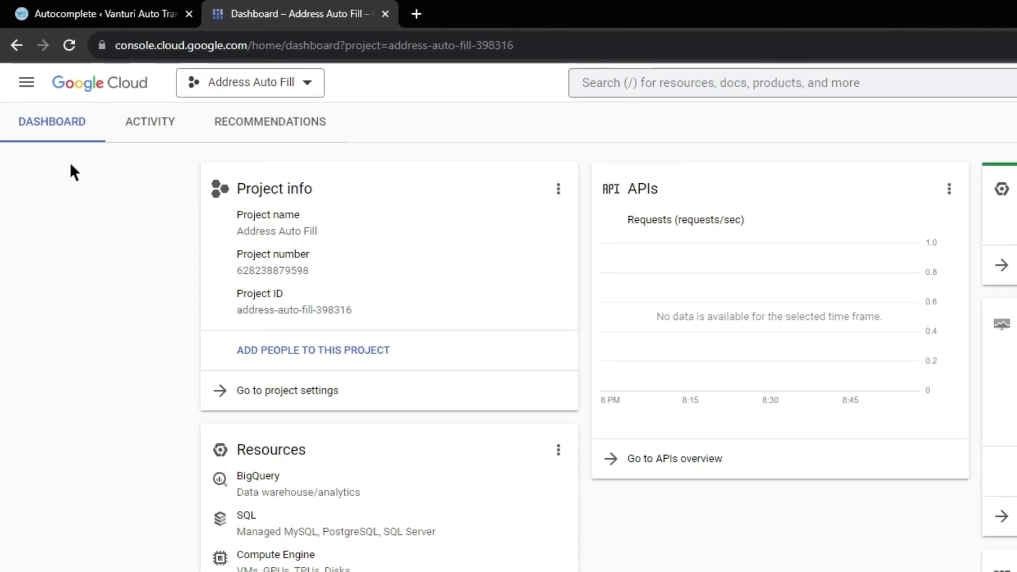
Go to the APIs & Services Library and open Maps JavaScript API details in a new tab
click(27, 84)
mouse_move(123, 321)
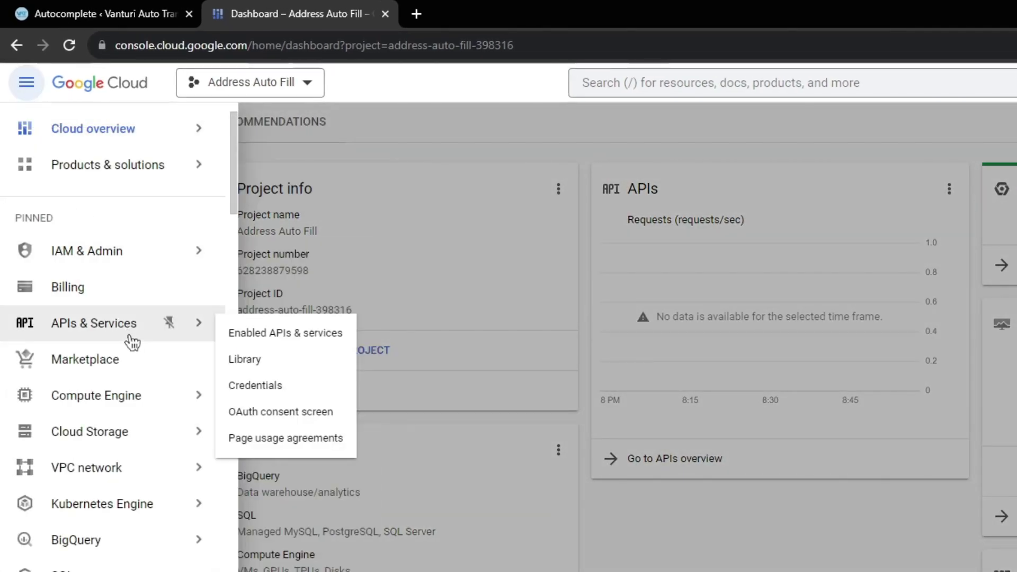
click(262, 362)
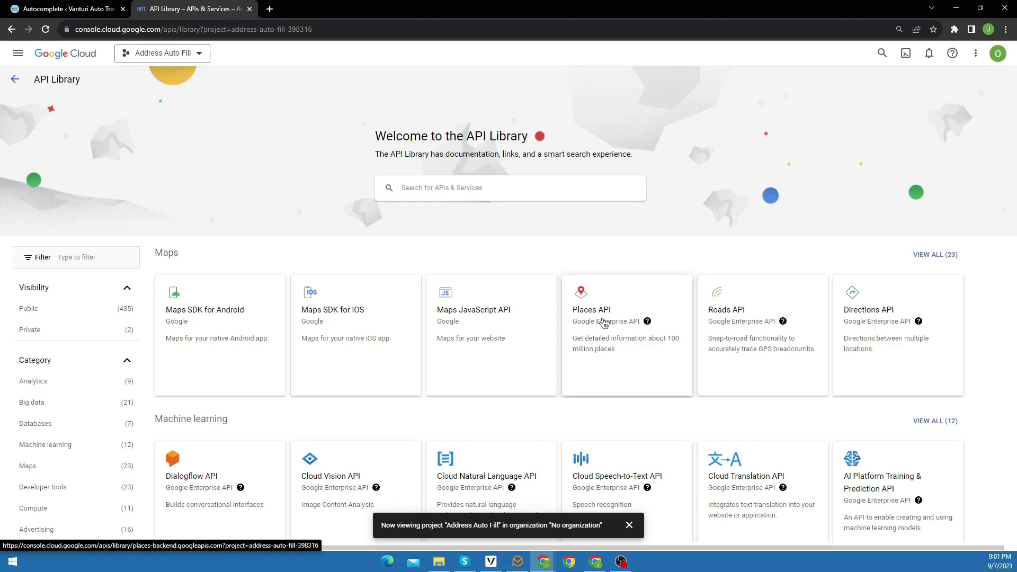
right_click(505, 318)
click(536, 326)
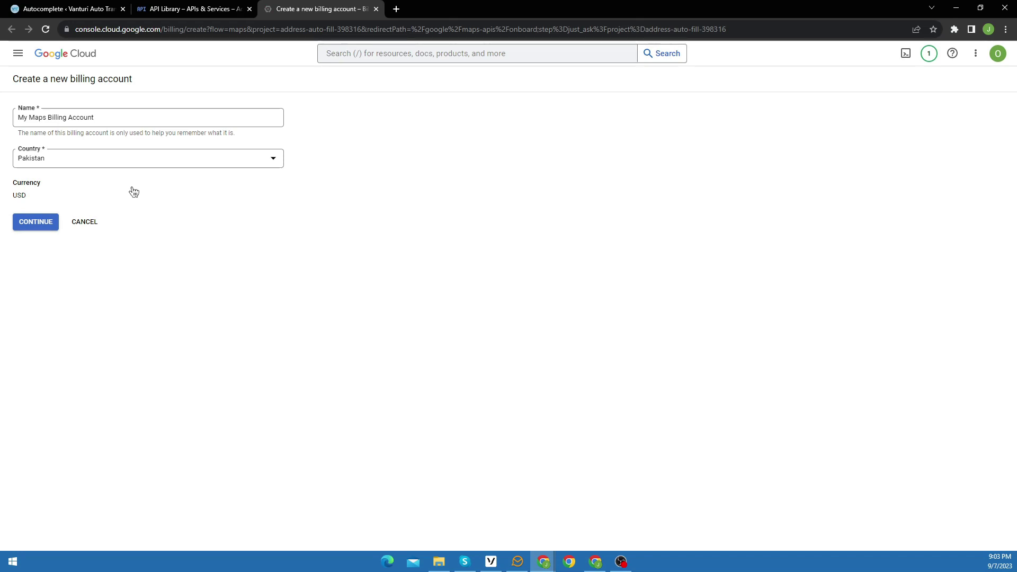
Save the My Maps Billing Account details and submit the payment profile to enable billing
click(29, 226)
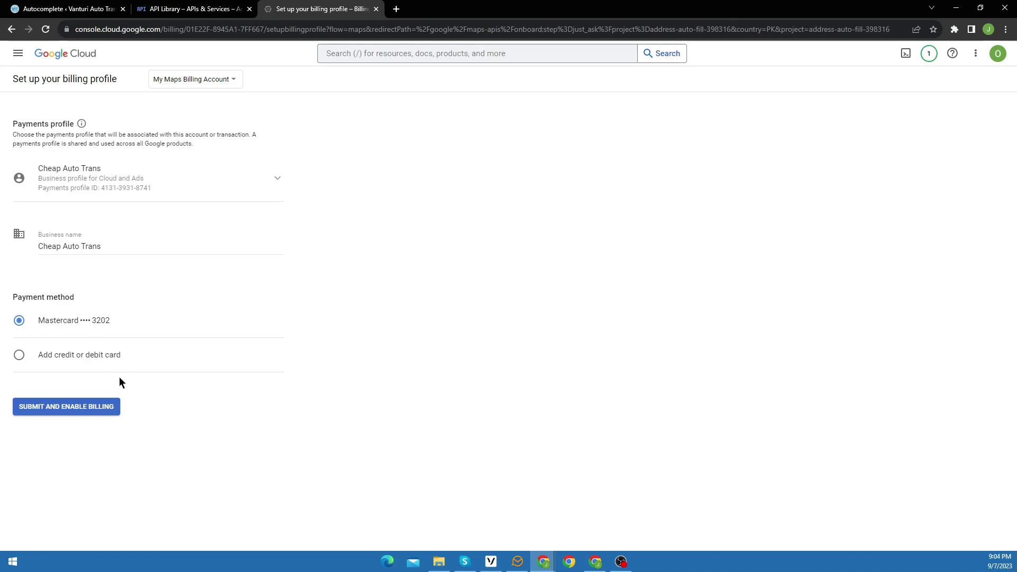
click(80, 410)
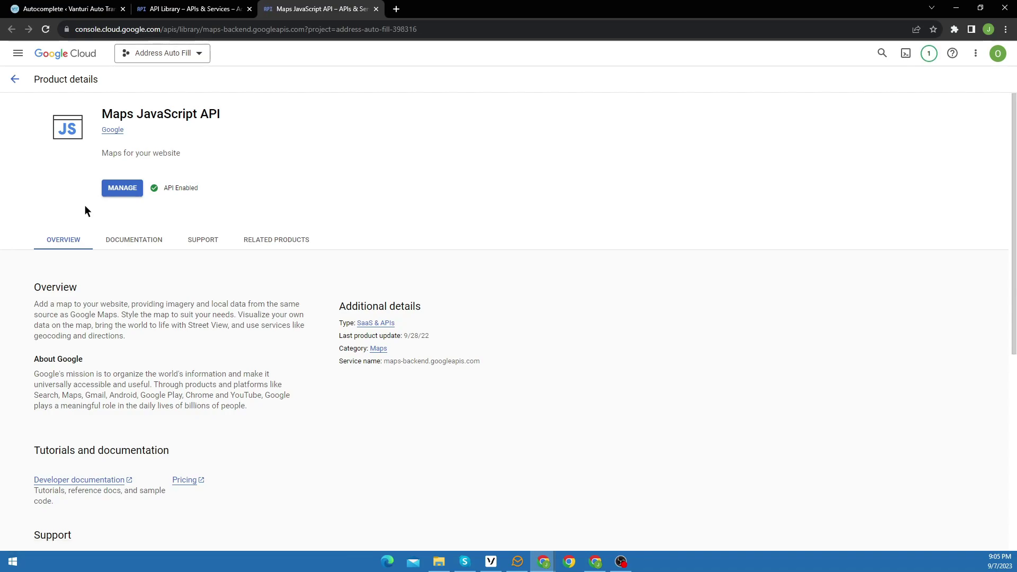
Enable the Places API linked to My Billing Account and copy the generated API key
click(195, 15)
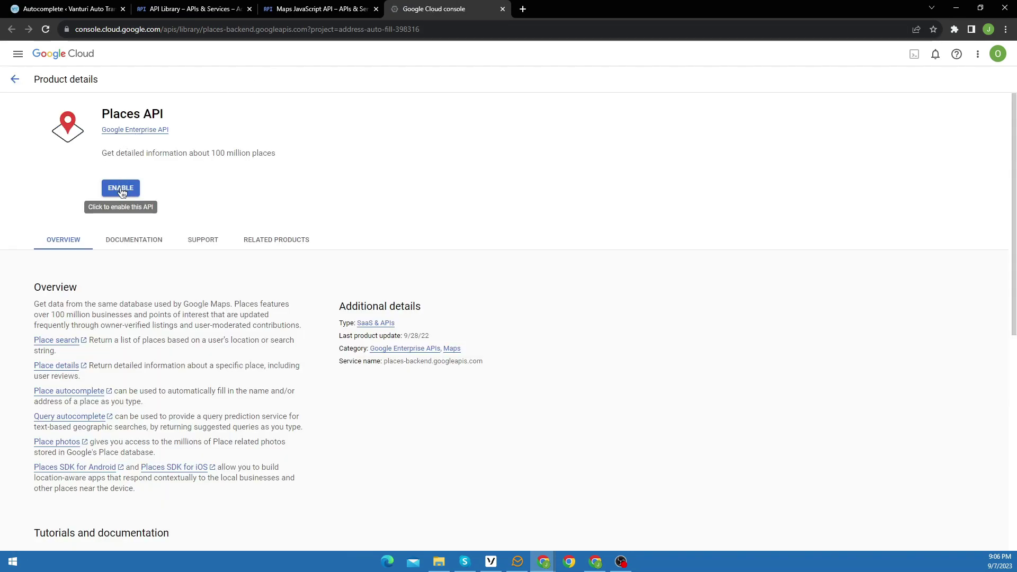
click(119, 189)
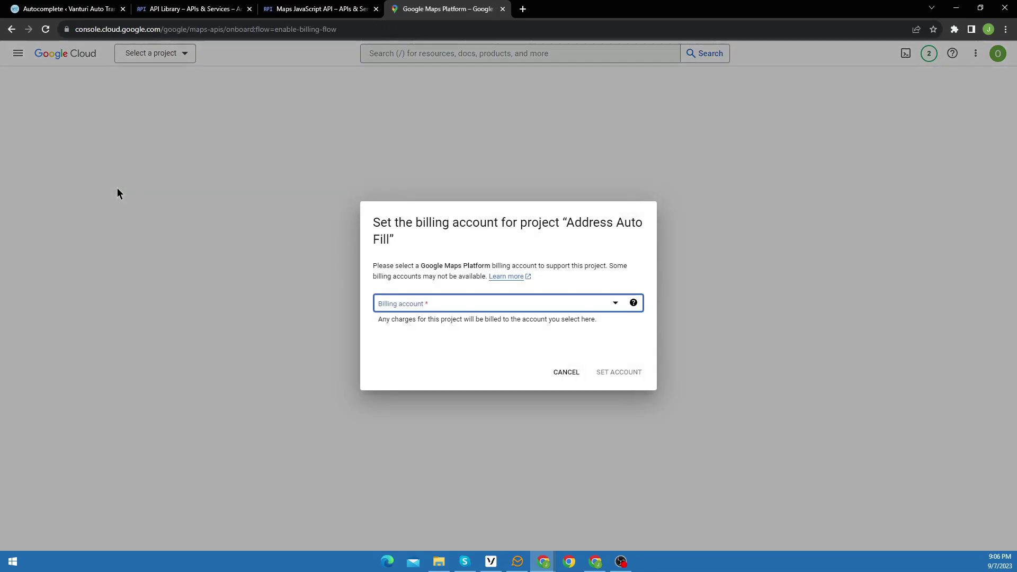
click(561, 304)
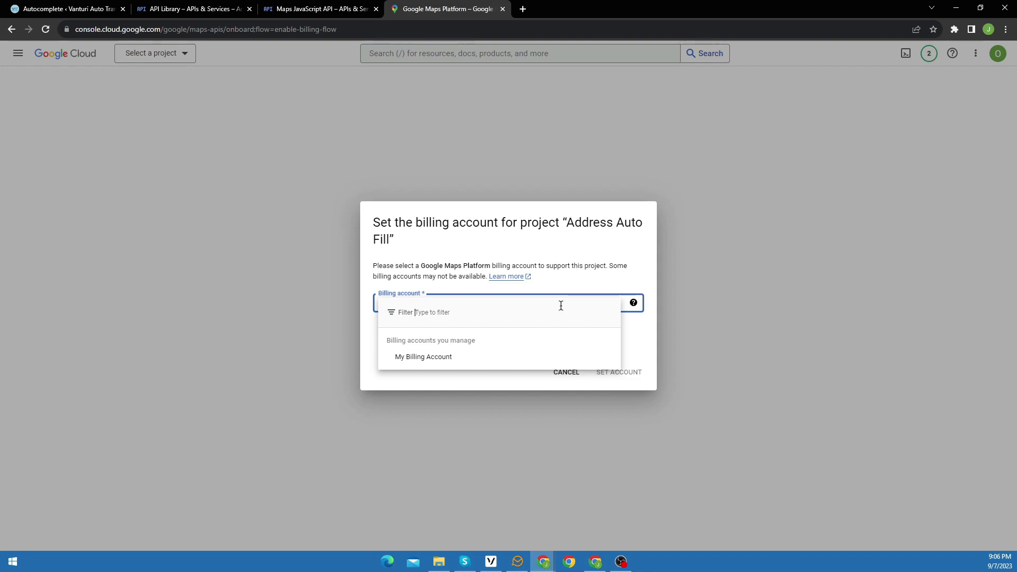
click(449, 358)
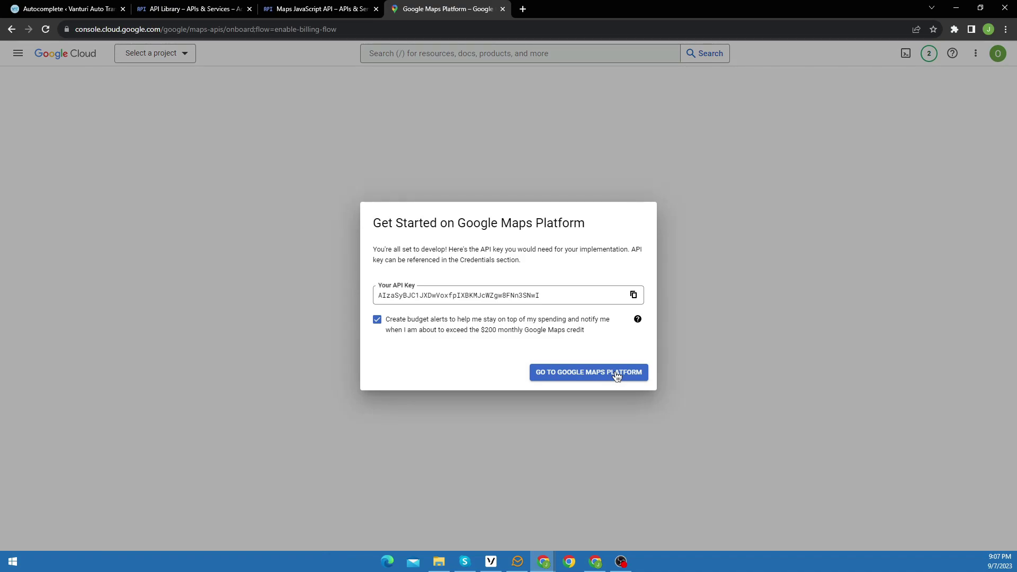
click(634, 295)
Paste the copied API key into WordPress's Google Place API Key field
click(54, 16)
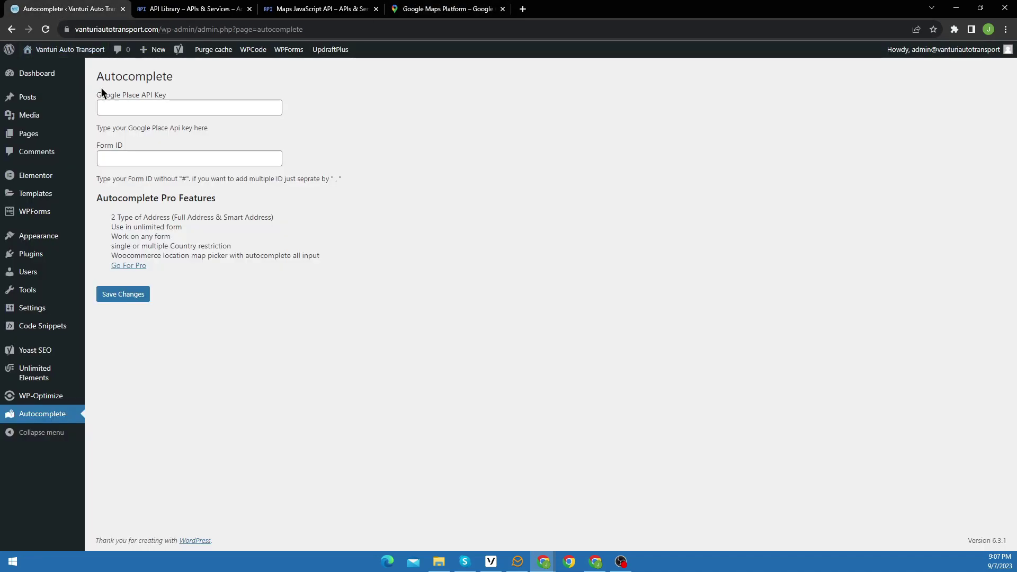
right_click(117, 110)
click(169, 189)
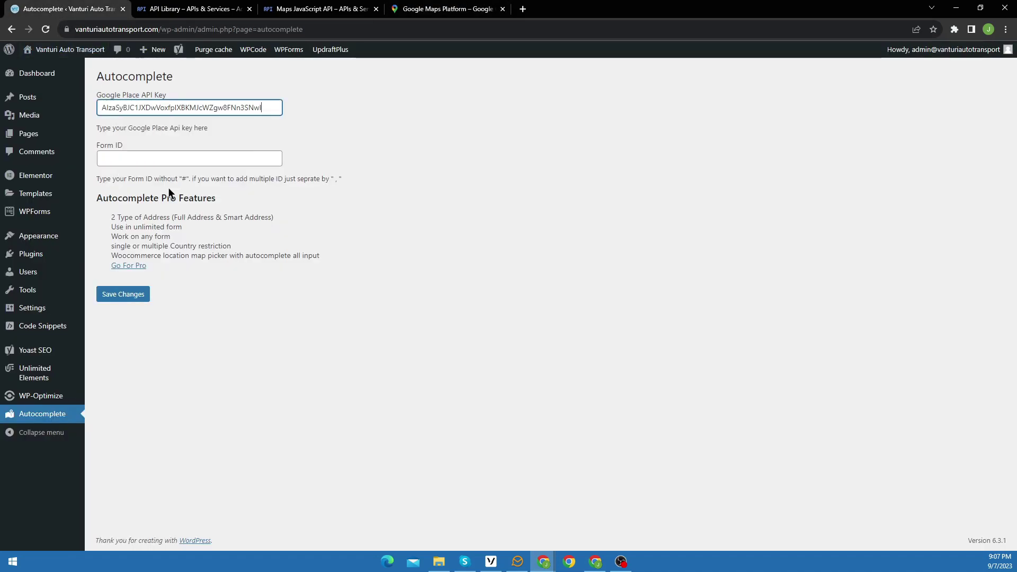
click(170, 192)
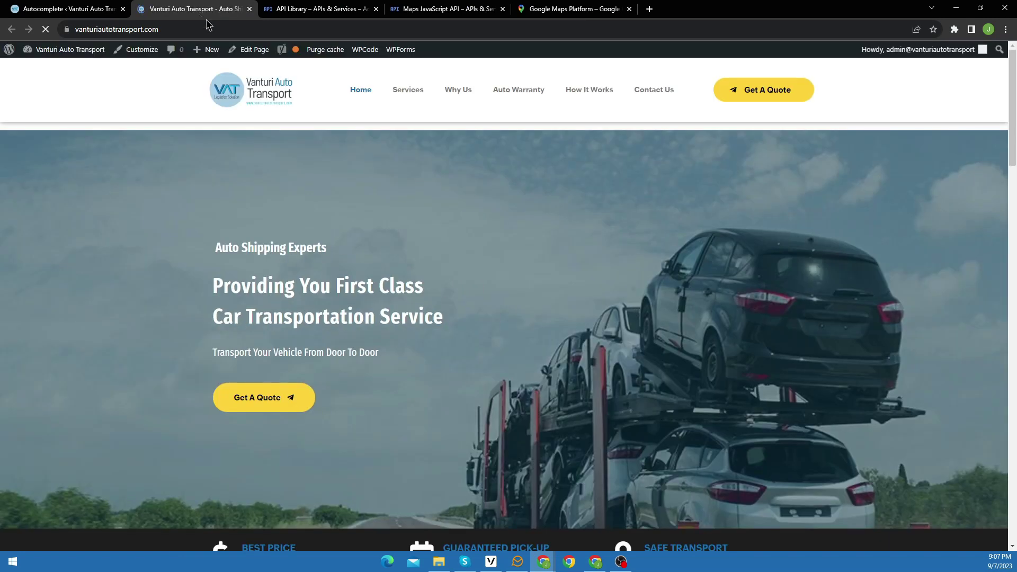
Open the site's Quick Quote page and focus the origin Zip Code field
click(765, 101)
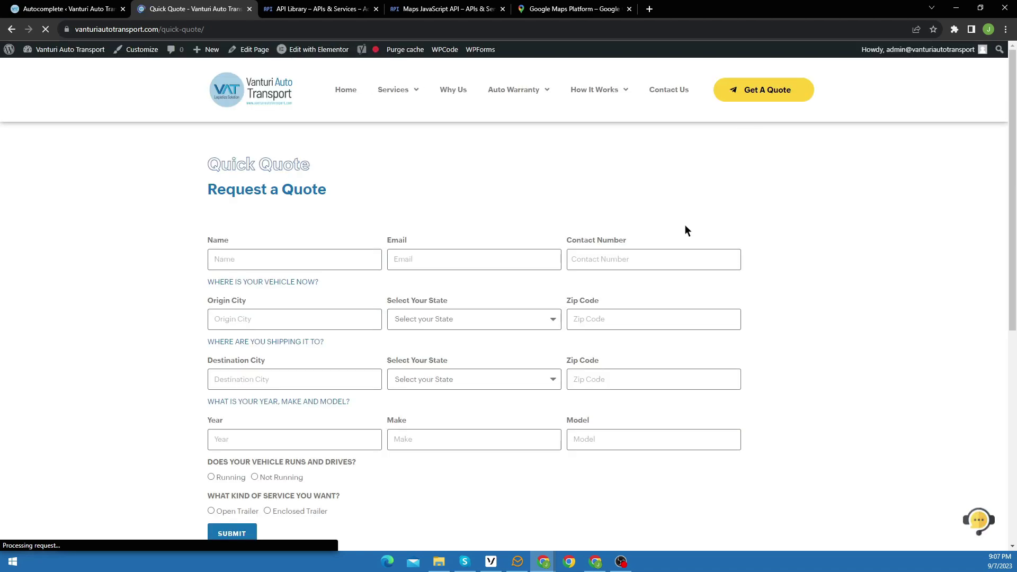
scroll(684, 233, down, 3)
scroll(670, 247, up, 1)
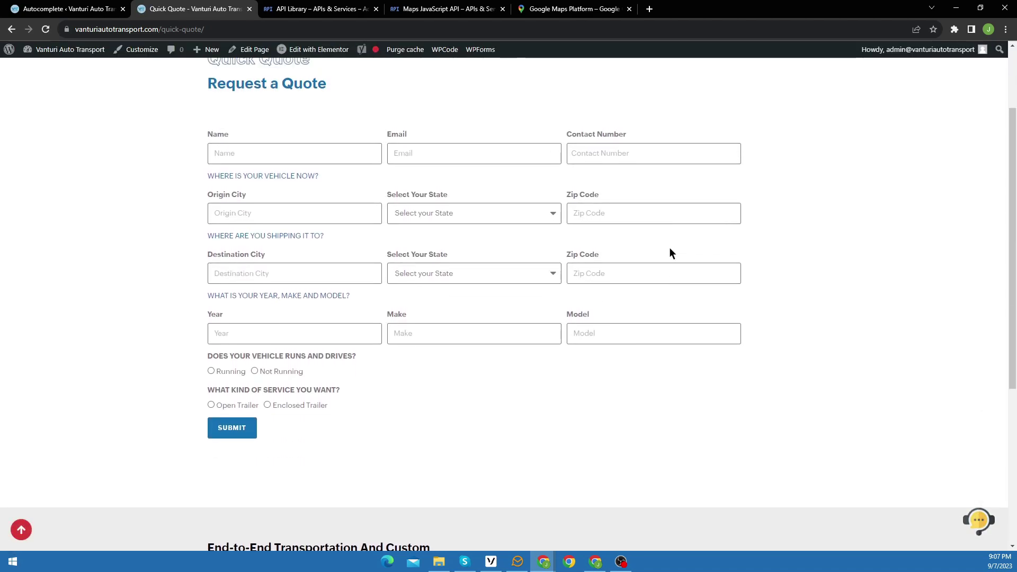
click(586, 212)
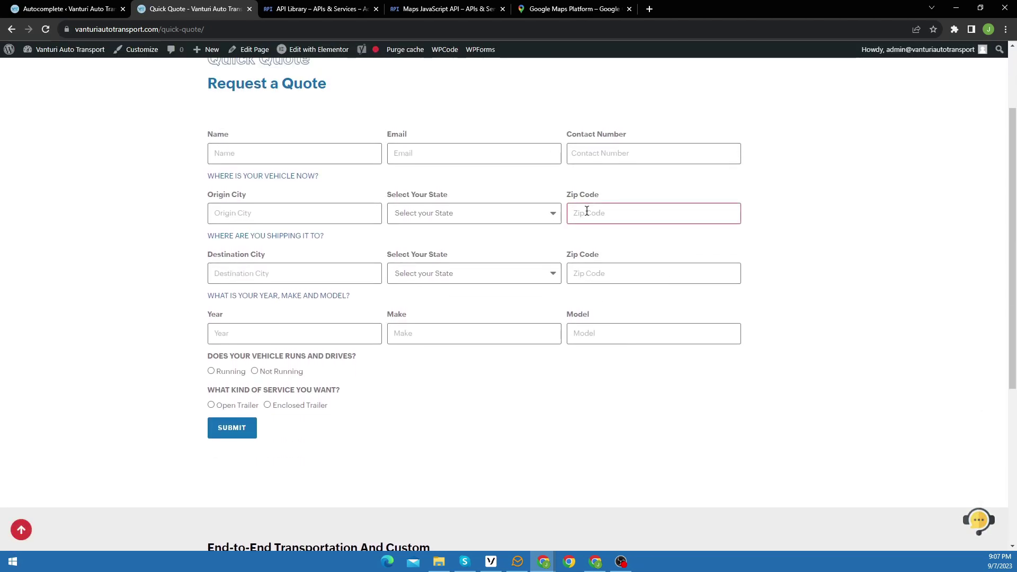
Inspect the origin Zip Code input in DevTools and copy its id form-field-field_bf0edd0
right_click(760, 228)
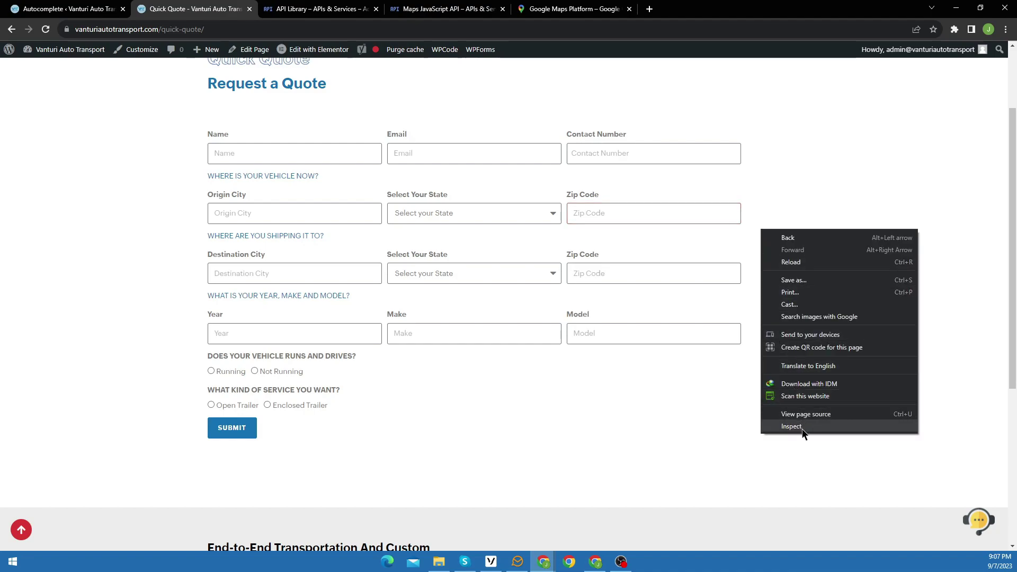
click(802, 430)
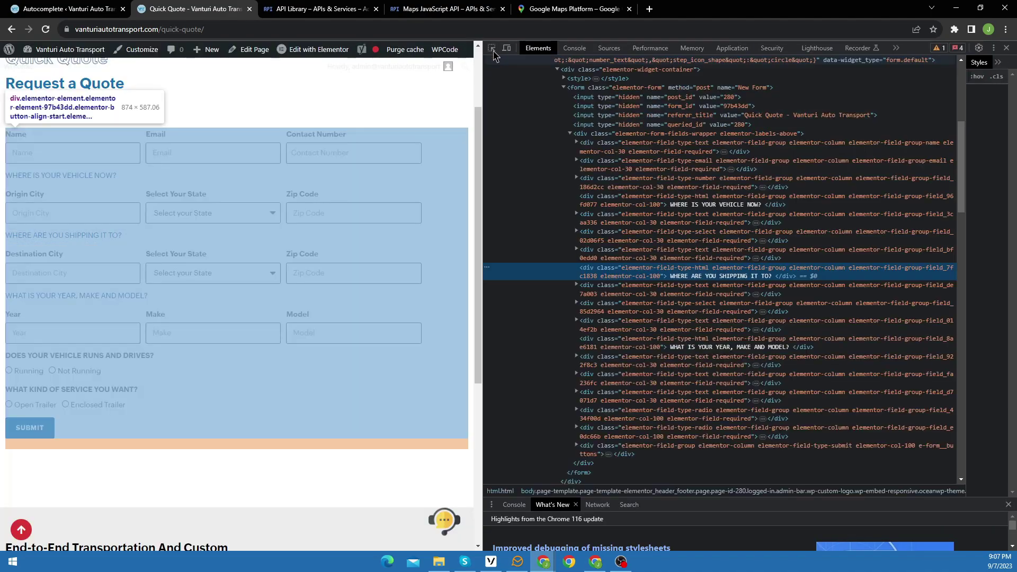
click(491, 49)
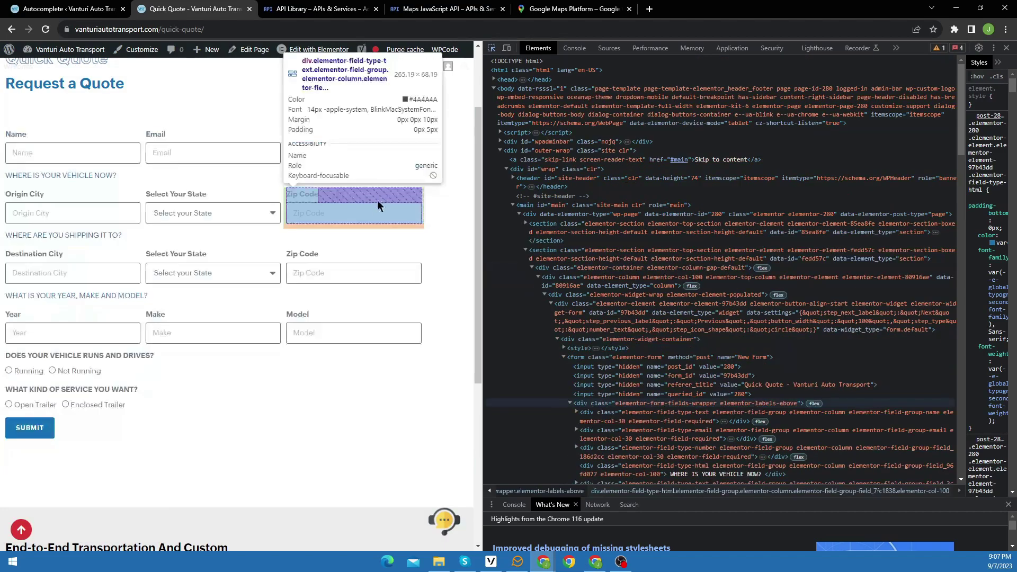
click(365, 219)
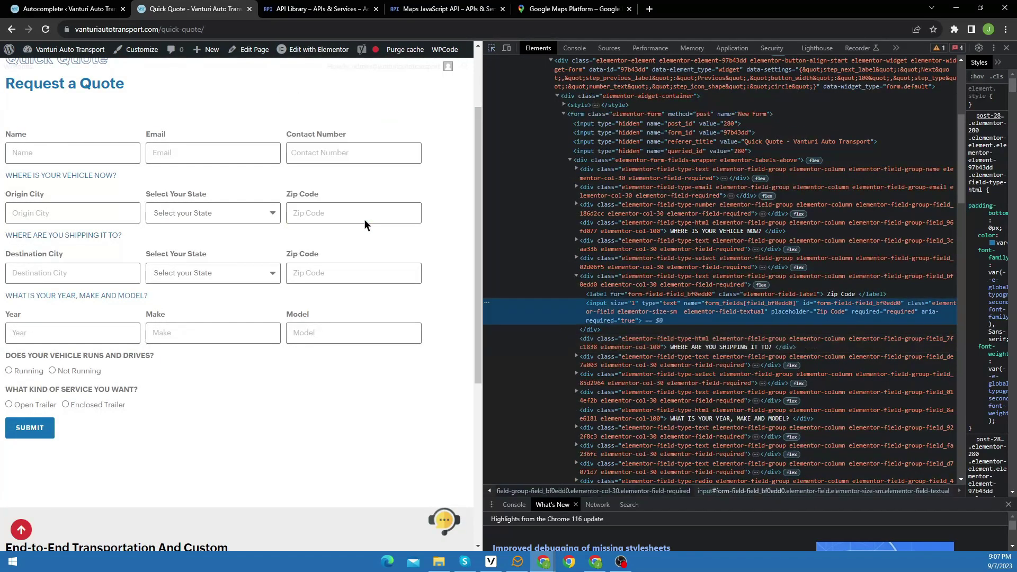
double_click(865, 305)
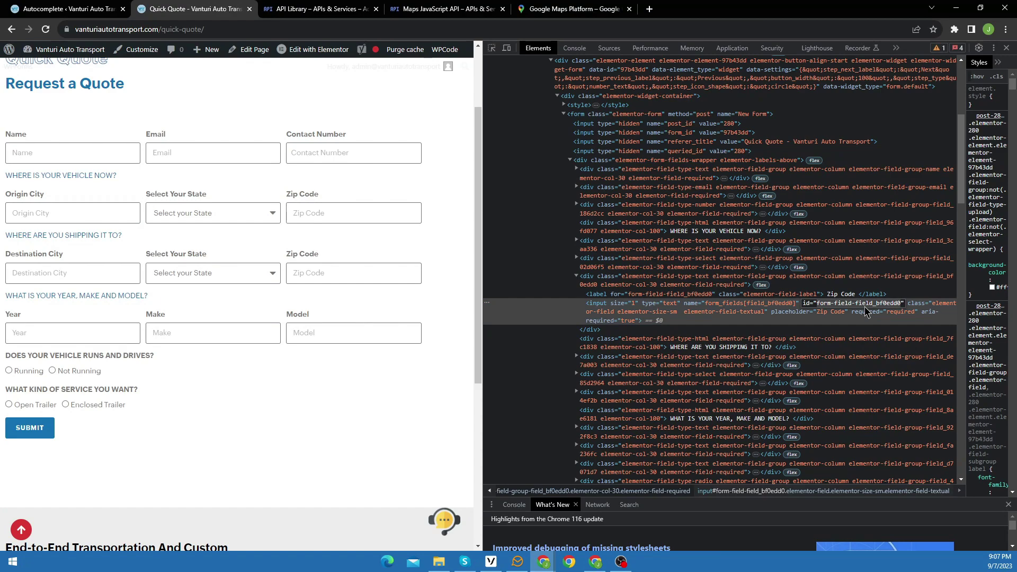
right_click(867, 310)
click(863, 349)
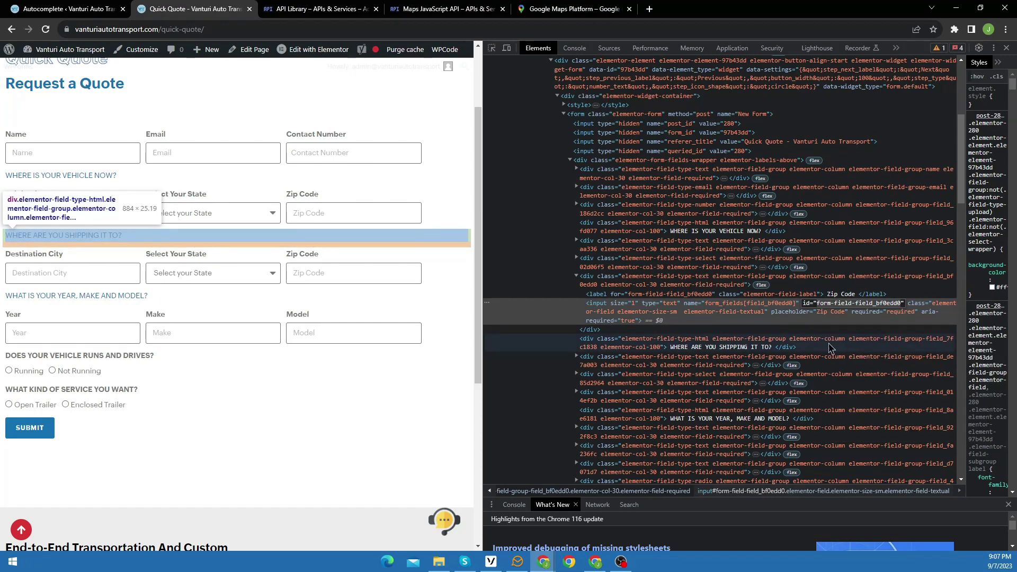
Paste form-field-field_bf0edd0 into Form ID and save the Autocomplete settings
click(80, 12)
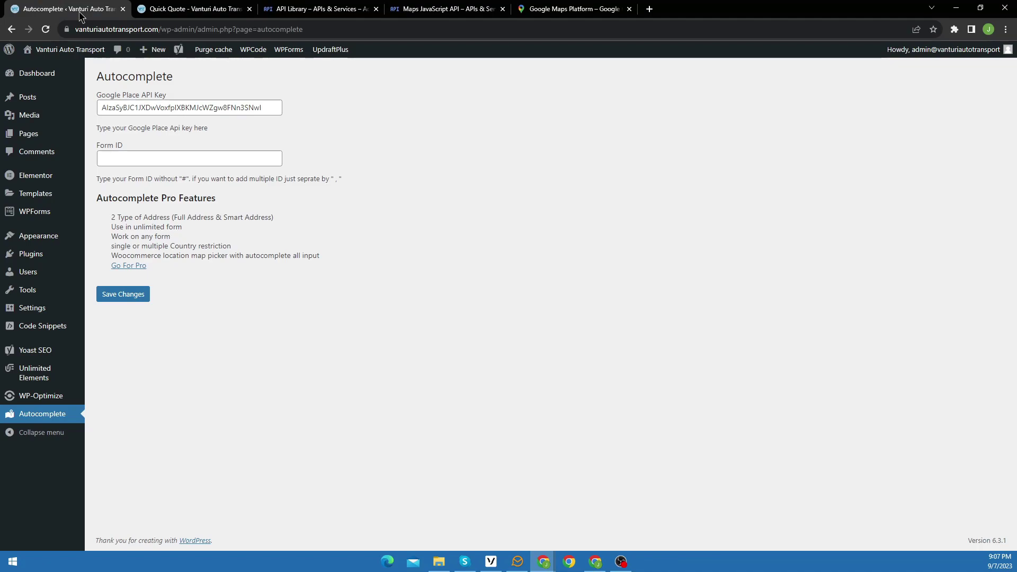
right_click(146, 156)
click(200, 236)
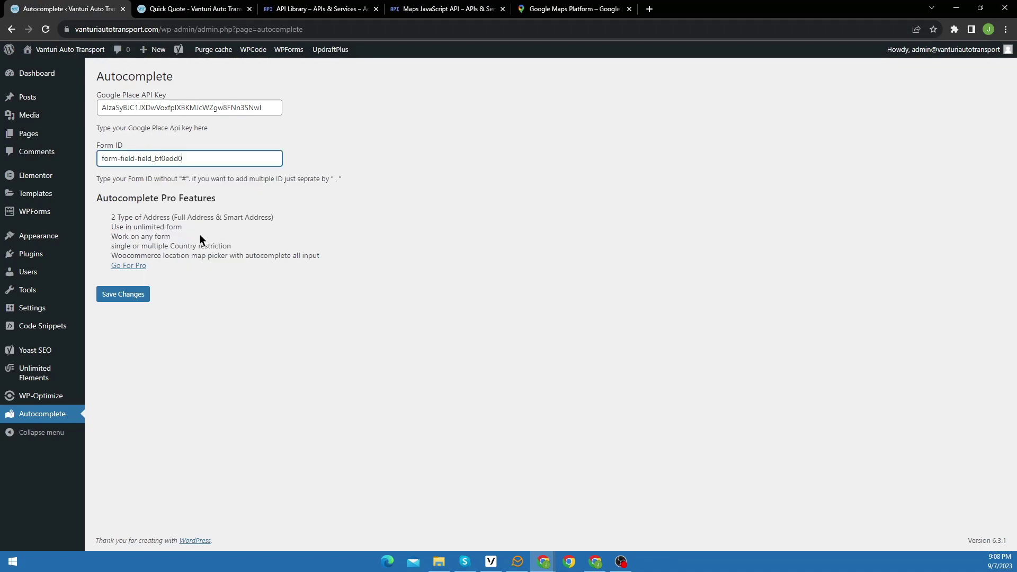
click(132, 305)
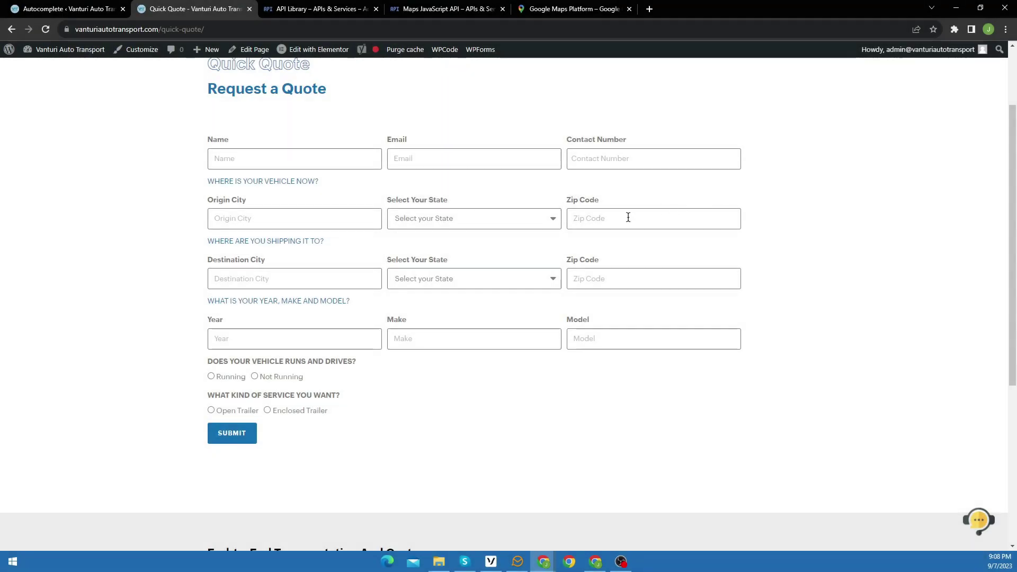
Type 300 in the Quick Quote origin Zip Code and choose Alpharetta, GA 30022, USA
click(628, 217)
text(30022)
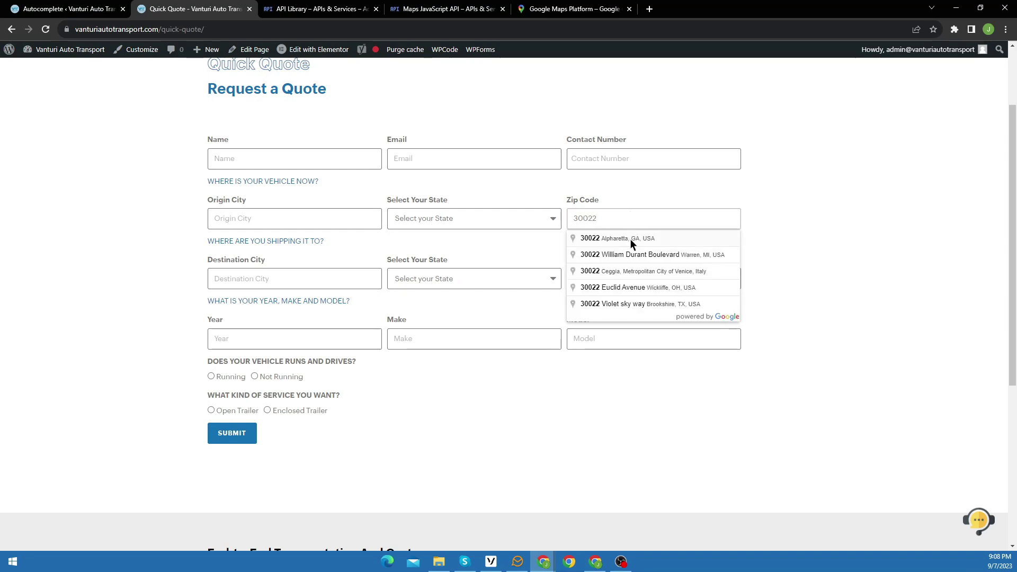
click(630, 239)
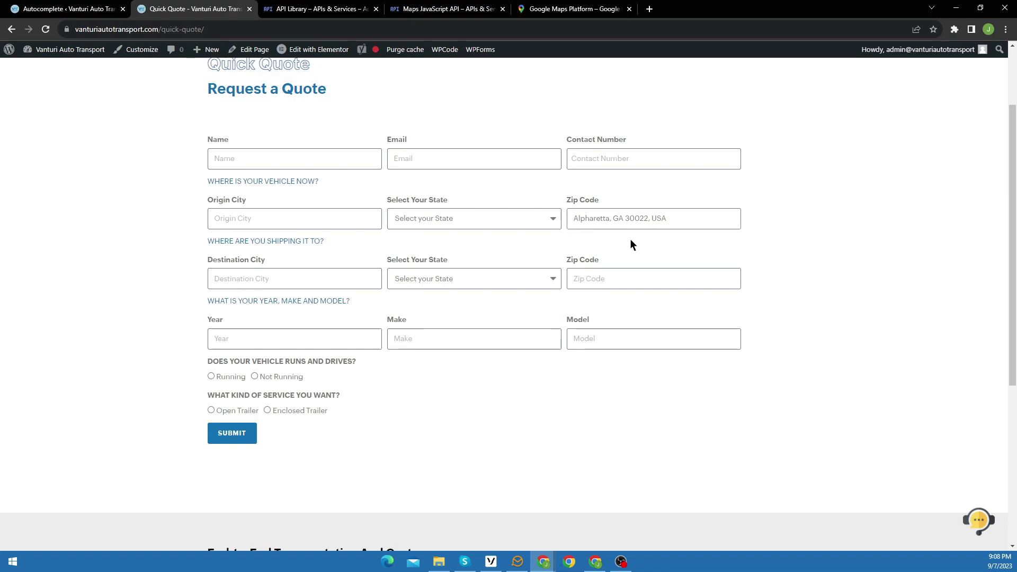
Copy the Origin City input's id form-field-field_3caa336 from DevTools into the Autocomplete Form ID field
right_click(237, 214)
click(265, 382)
double_click(855, 261)
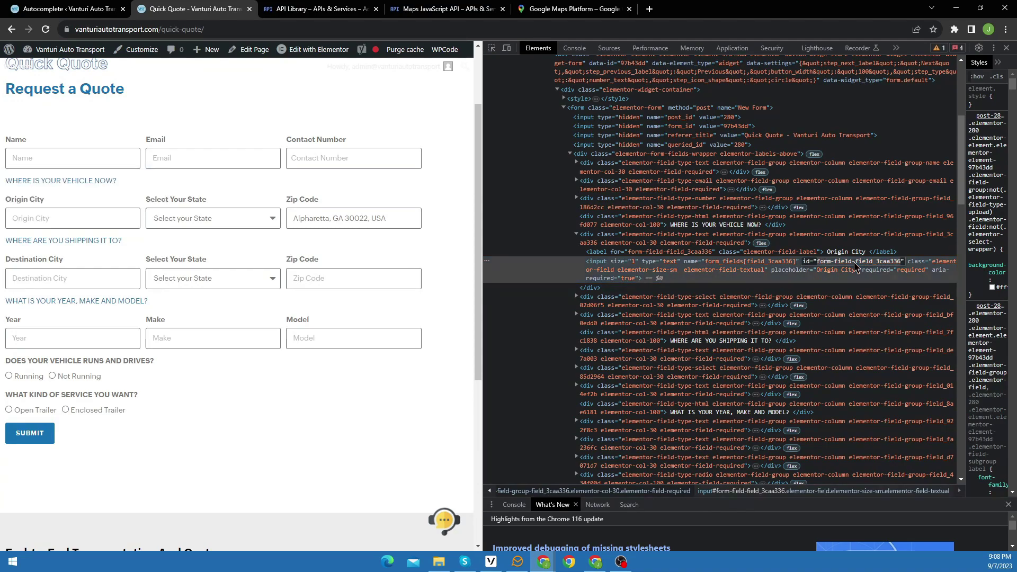
right_click(855, 263)
click(867, 303)
click(69, 9)
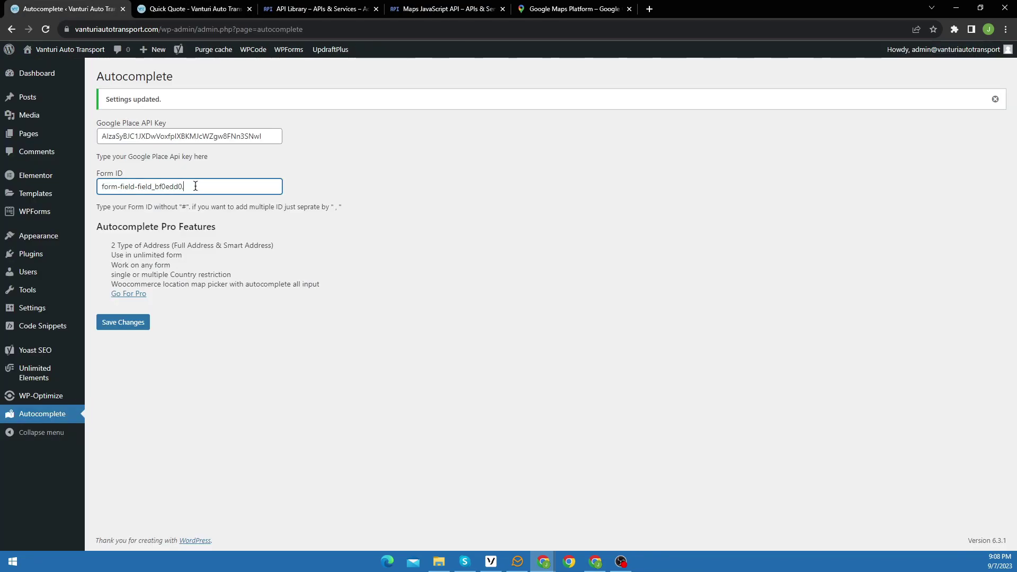
key(ctrl+v)
On the Quick Quote form, pick the Alpharetta, GA suggestion in both Origin City and Zip Code
key(ctrl+Tab)
click(274, 222)
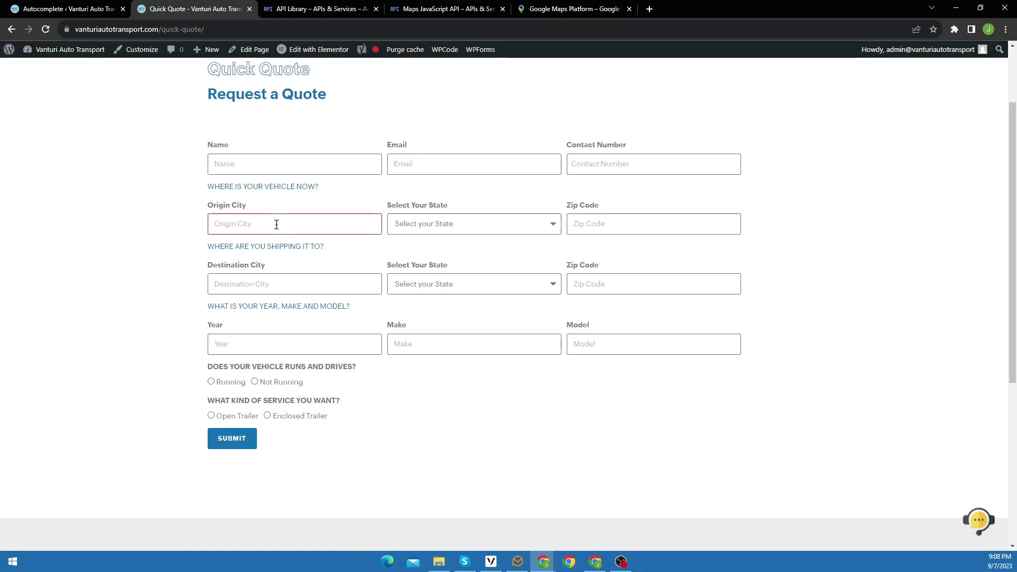
text(30022)
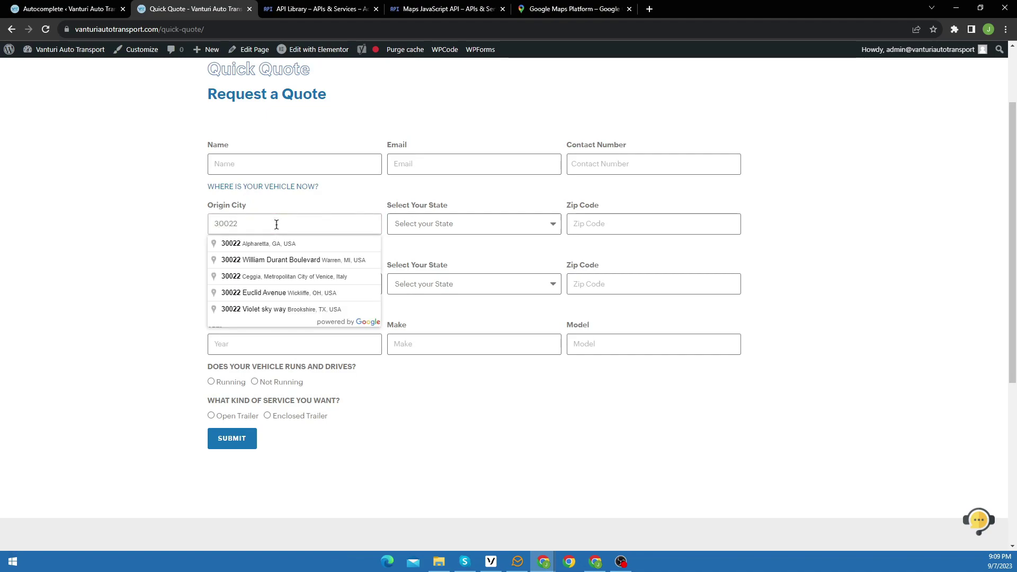
click(278, 242)
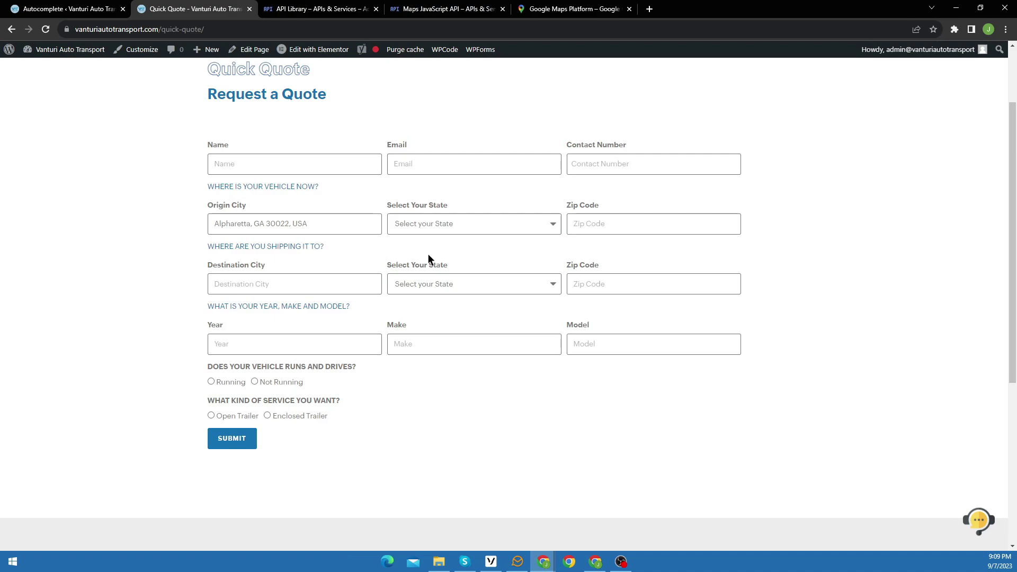
click(634, 225)
text(30022)
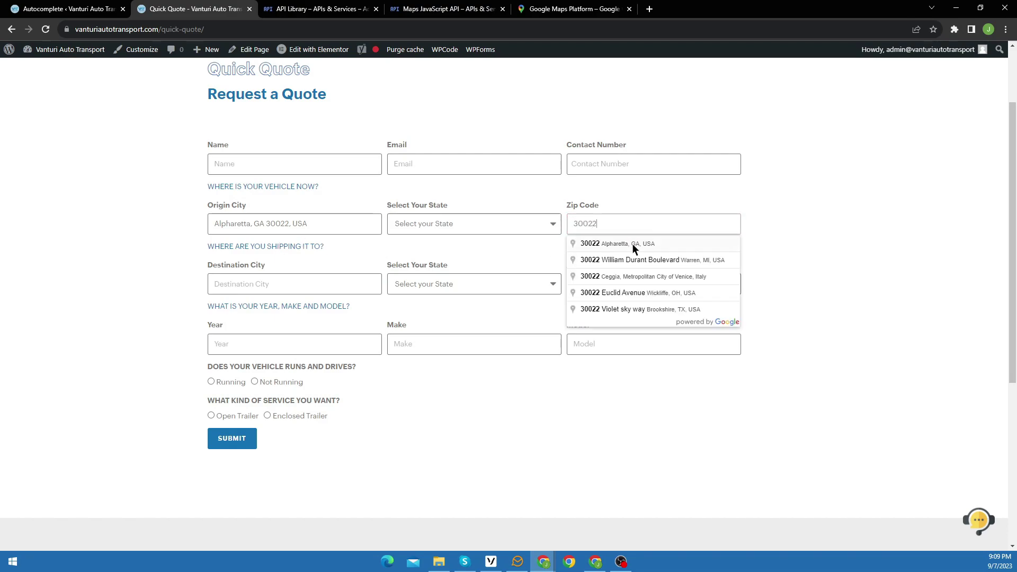
click(633, 243)
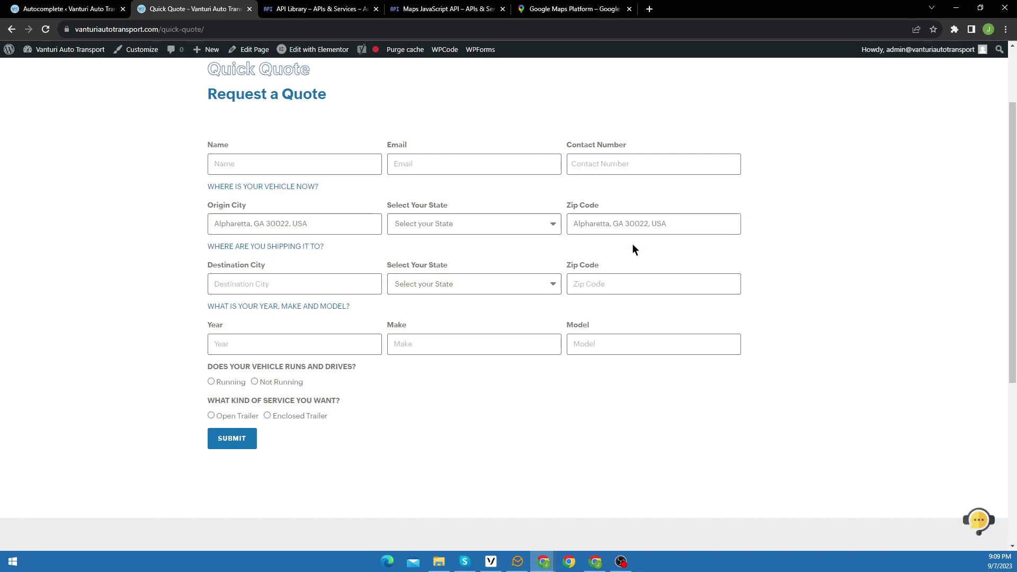